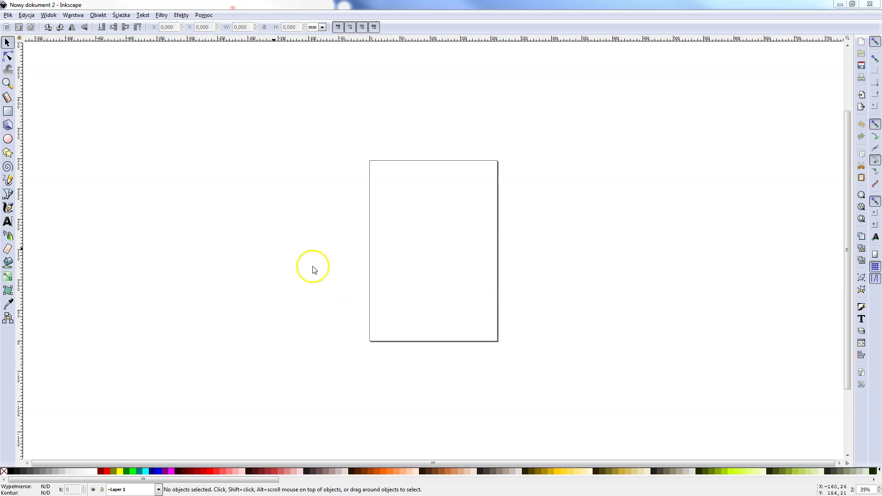
# Step: Type the word ALICJA on the page with the Text tool
pyautogui.click(9, 222)
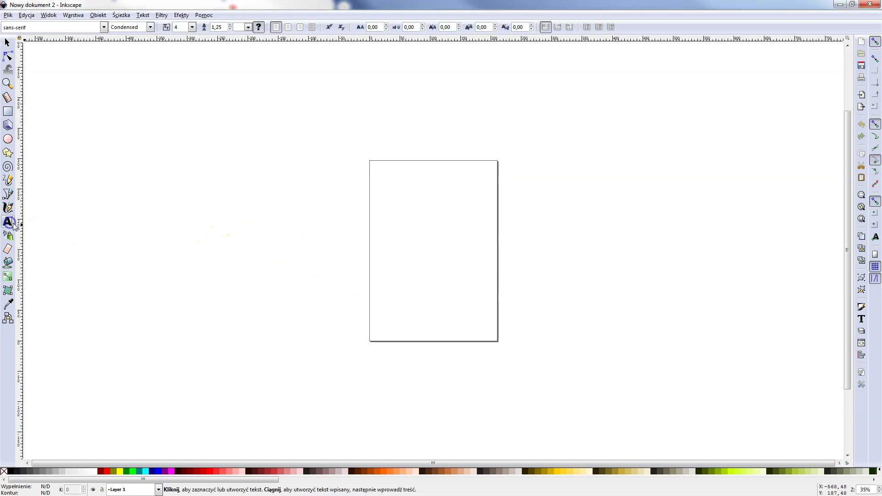
pyautogui.click(405, 261)
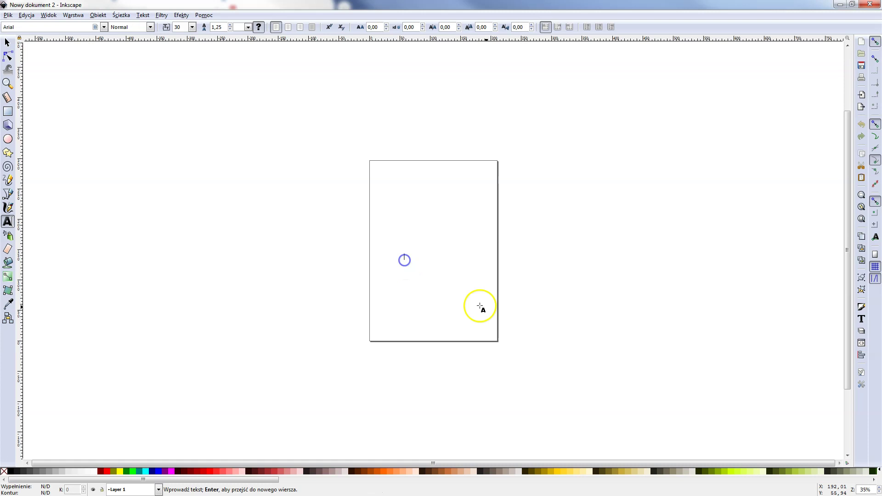
pyautogui.write('ALICJA')
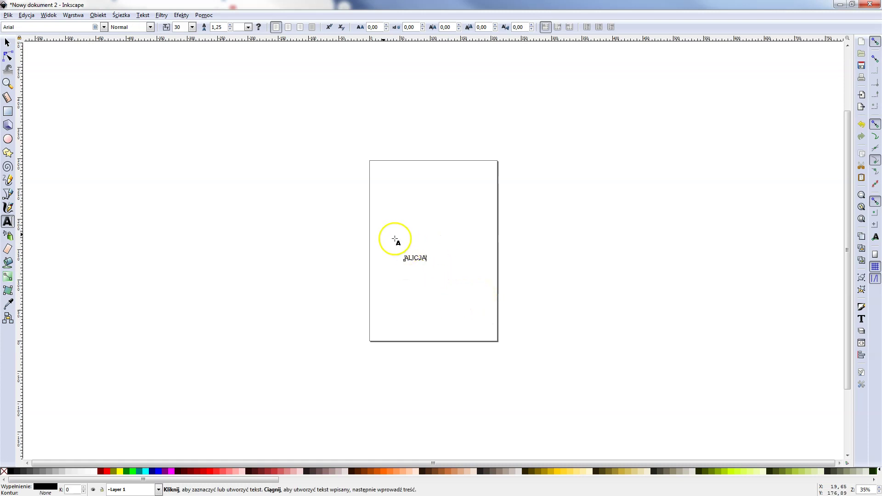
pyautogui.click(7, 43)
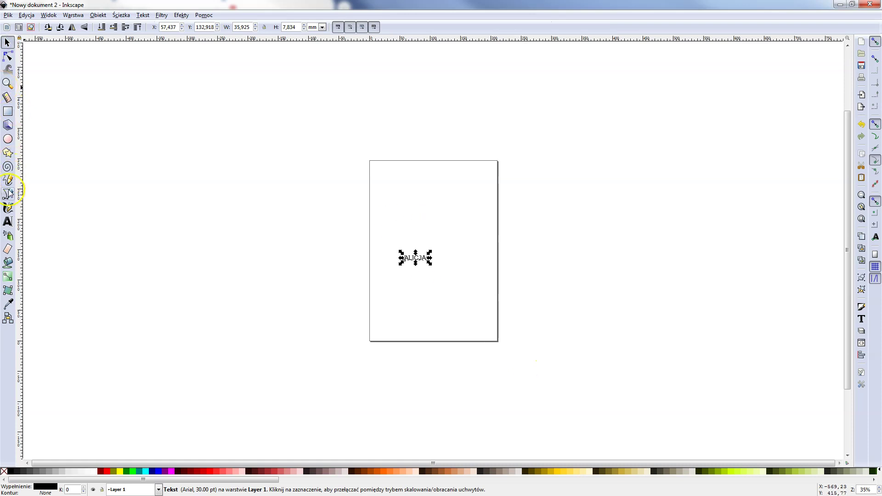
# Step: Restyle all the ALICJA letters in the Cooper Black font
pyautogui.click(7, 221)
pyautogui.moveTo(426, 257); pyautogui.dragTo(409, 259)
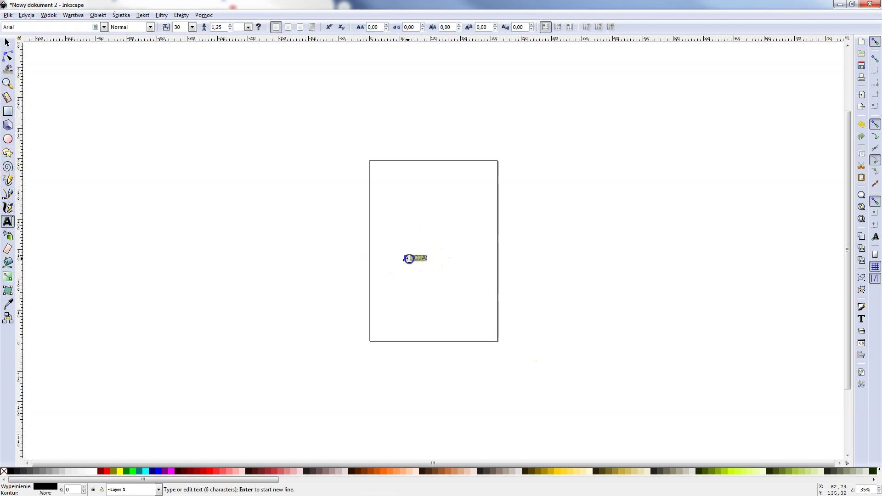
pyautogui.click(21, 24)
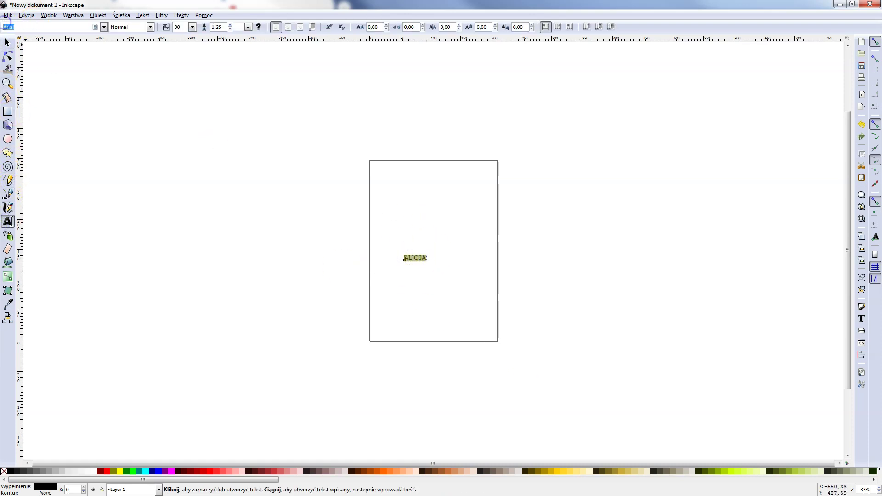
pyautogui.write('Cooper Black')
pyautogui.click(17, 39)
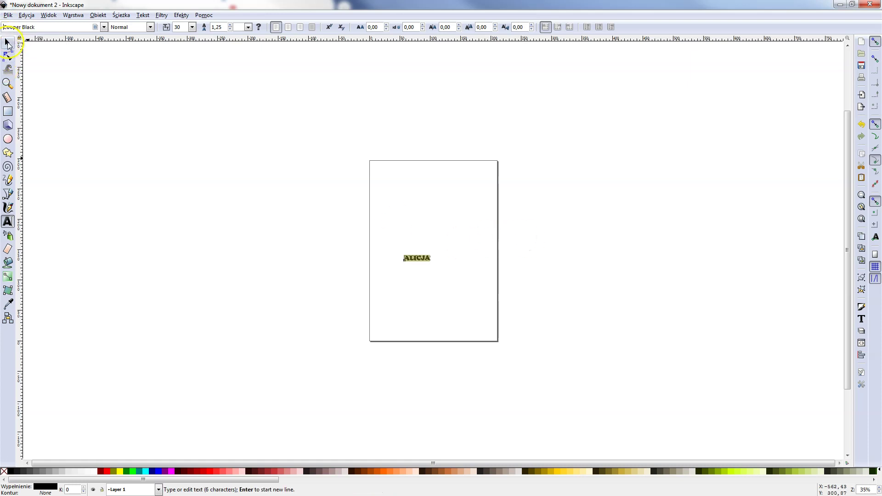
pyautogui.click(7, 43)
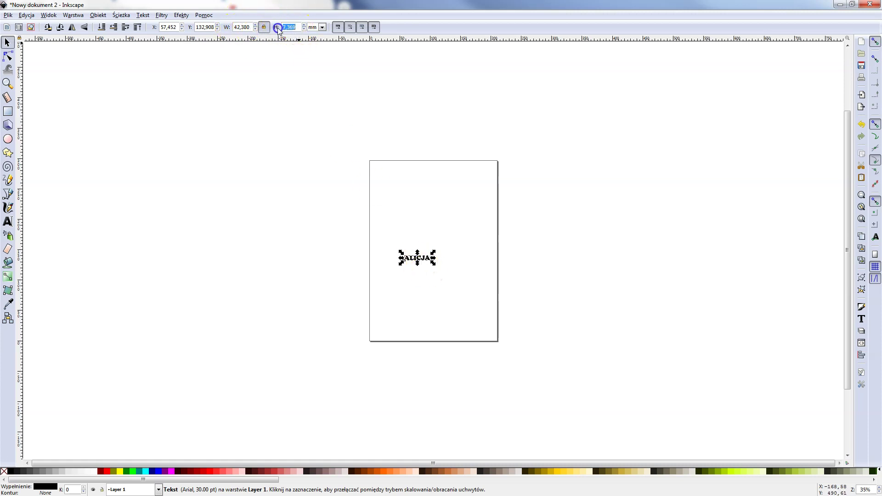
# Step: Scale ALICJA proportionally to 70 mm tall and move it across the page's top edge
pyautogui.write('70')
pyautogui.press('Return')
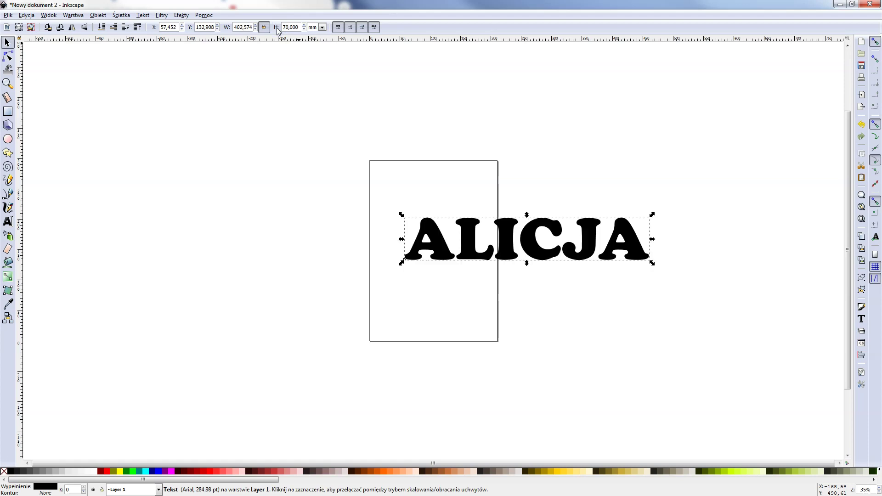
pyautogui.moveTo(539, 256)
pyautogui.mouseDown()
pyautogui.moveTo(464, 307)
pyautogui.moveTo(454, 198)
pyautogui.mouseUp()
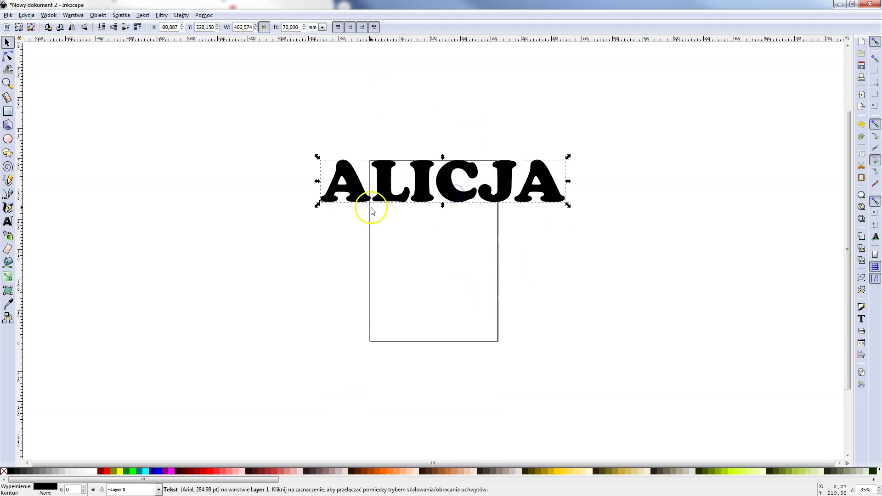
pyautogui.click(278, 260)
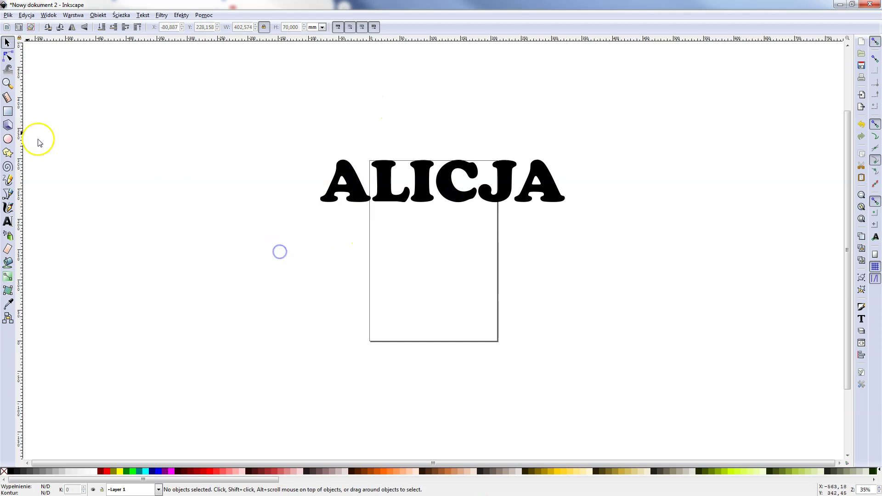
# Step: Draw a dark red rectangle and a second, bright red rectangle below ALICJA
pyautogui.click(9, 113)
pyautogui.moveTo(343, 302); pyautogui.dragTo(477, 352)
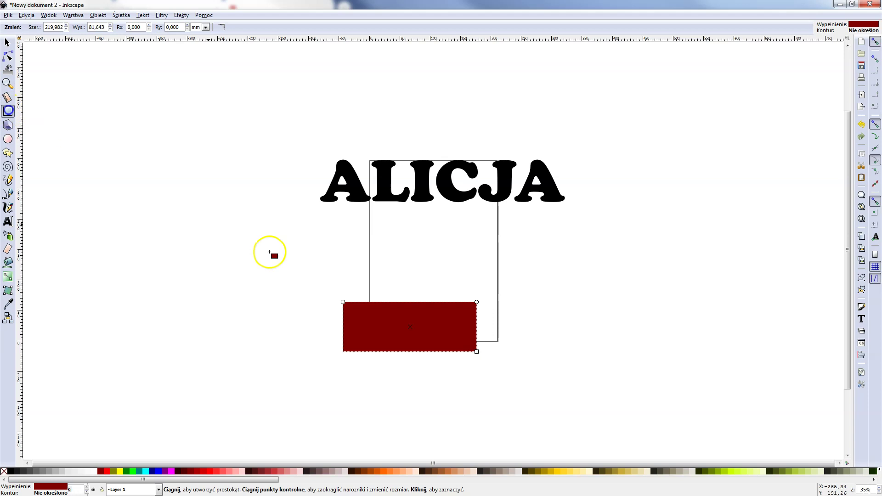
pyautogui.moveTo(531, 276)
pyautogui.mouseDown()
pyautogui.moveTo(607, 319)
pyautogui.moveTo(632, 314)
pyautogui.mouseUp()
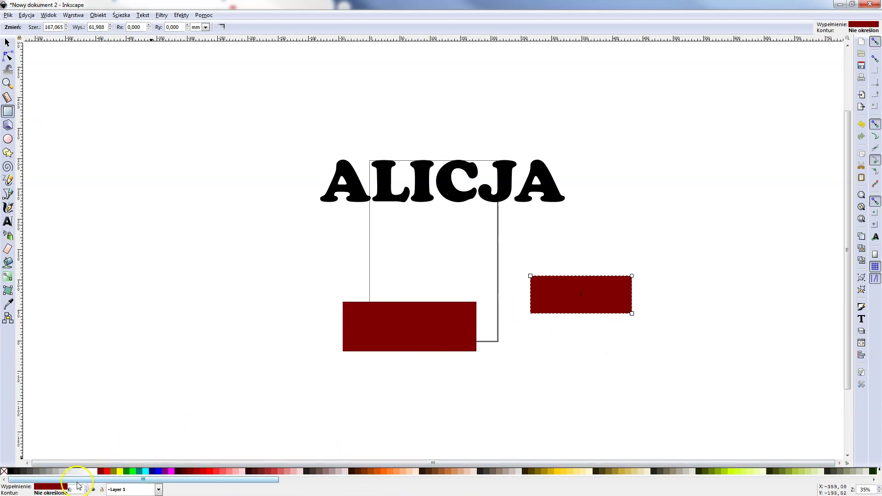
pyautogui.click(109, 471)
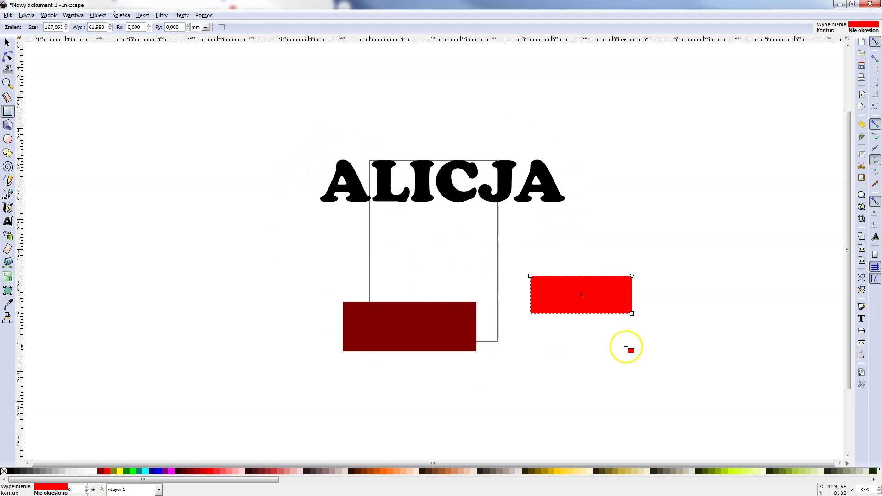
pyautogui.click(7, 42)
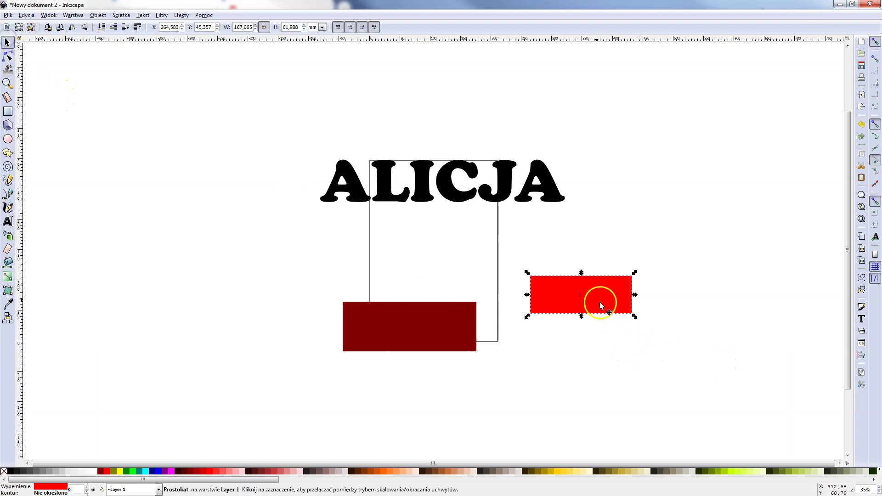
# Step: Place the dark red rectangle off-page left and the bright red one along the page bottom
pyautogui.moveTo(600, 302); pyautogui.dragTo(716, 388)
pyautogui.moveTo(437, 319); pyautogui.dragTo(464, 267)
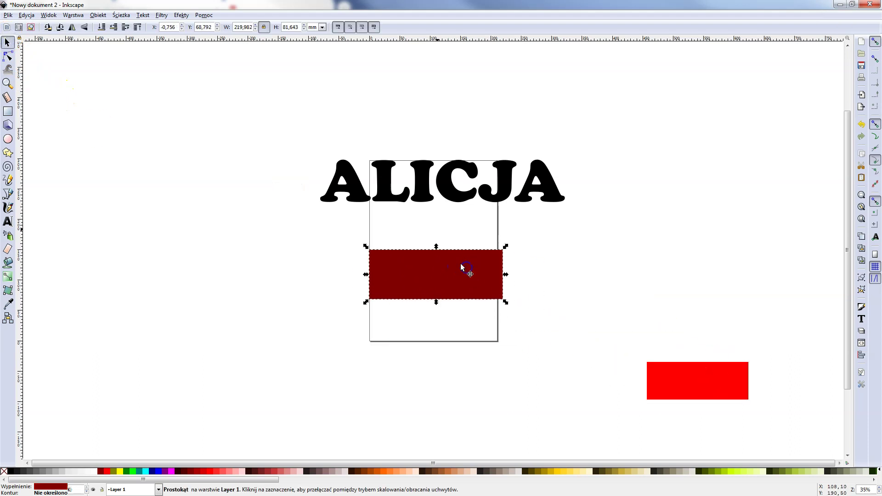
pyautogui.click(380, 168)
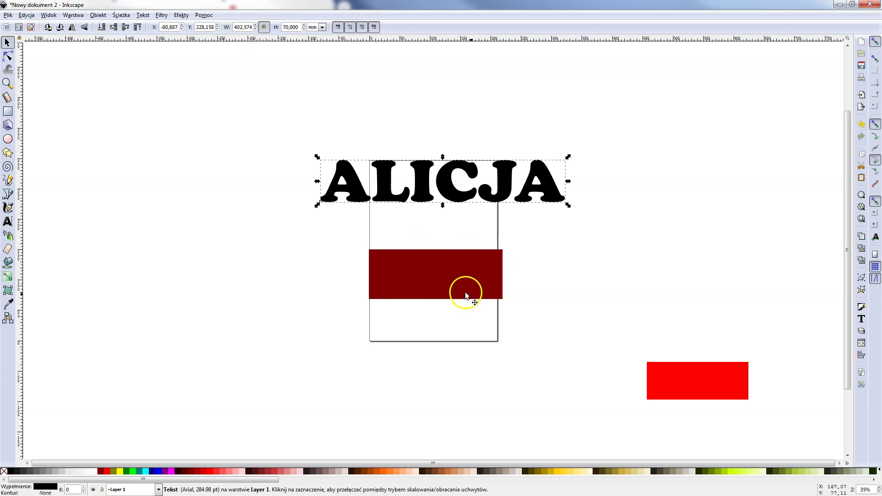
pyautogui.moveTo(435, 294)
pyautogui.mouseDown()
pyautogui.moveTo(427, 322)
pyautogui.moveTo(158, 302)
pyautogui.mouseUp()
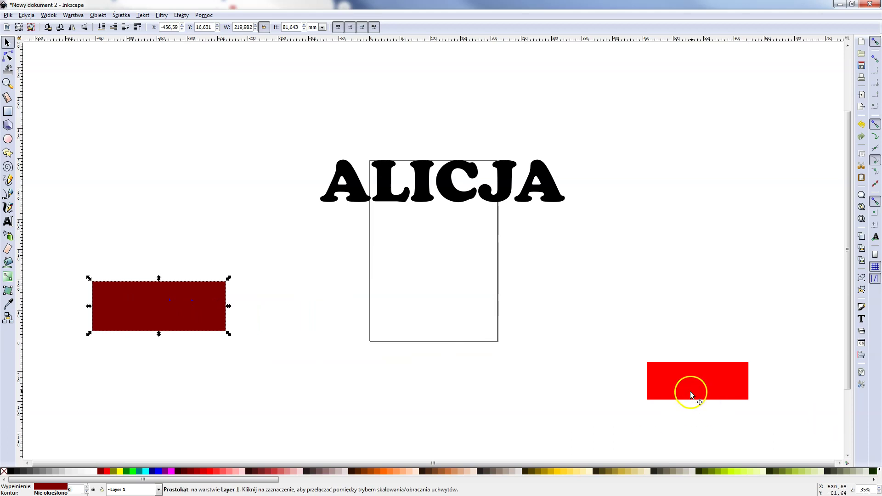
pyautogui.moveTo(690, 391); pyautogui.dragTo(423, 320)
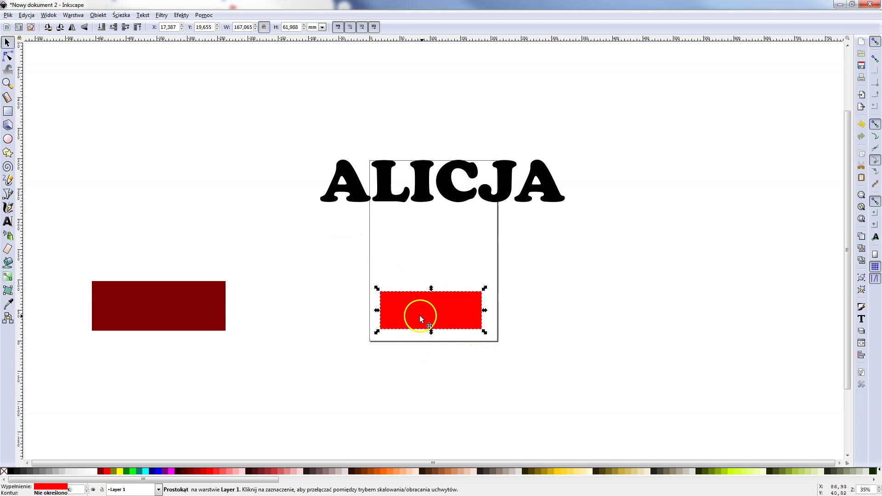
pyautogui.click(384, 167)
pyautogui.click(244, 28)
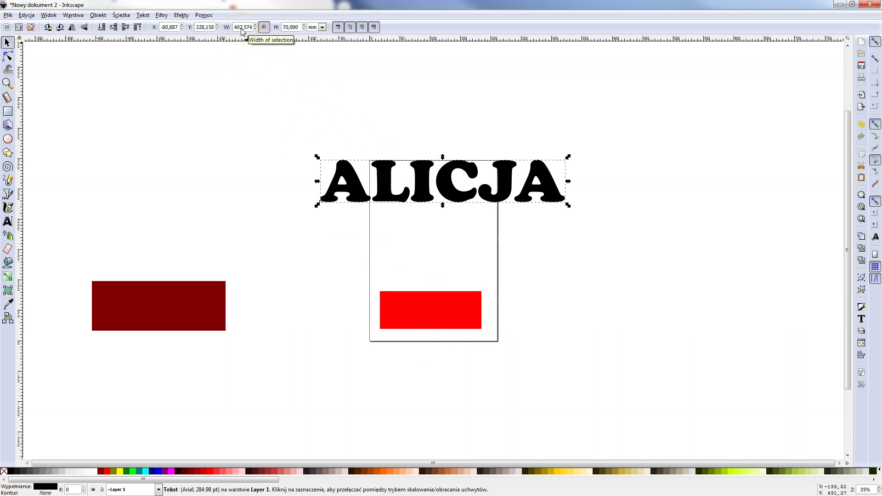
pyautogui.click(410, 310)
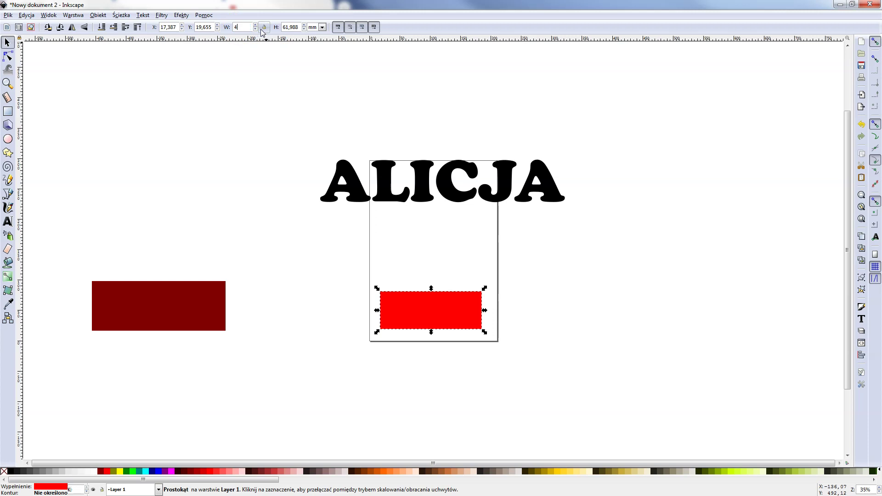
pyautogui.write('20')
# Step: Give the bright red rectangle a 420 mm width and 80 mm height, moving it toward ALICJA
pyautogui.press('Return')
pyautogui.click(496, 306)
pyautogui.click(413, 193)
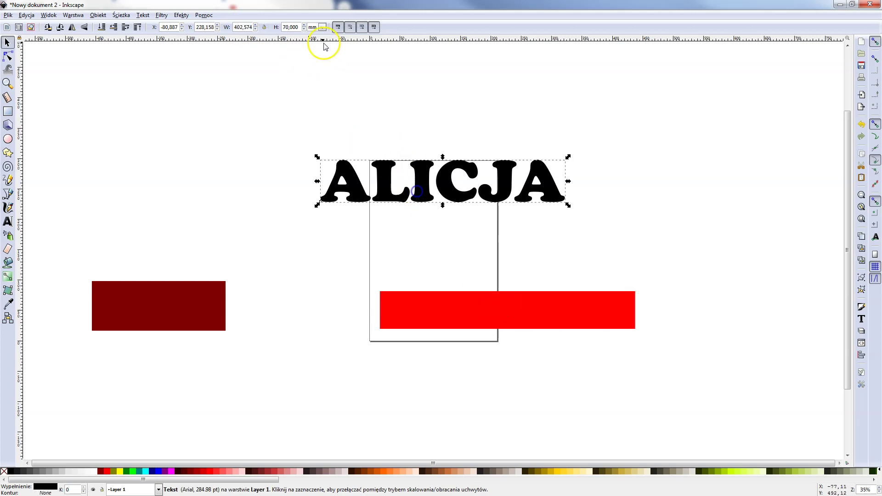
pyautogui.click(447, 301)
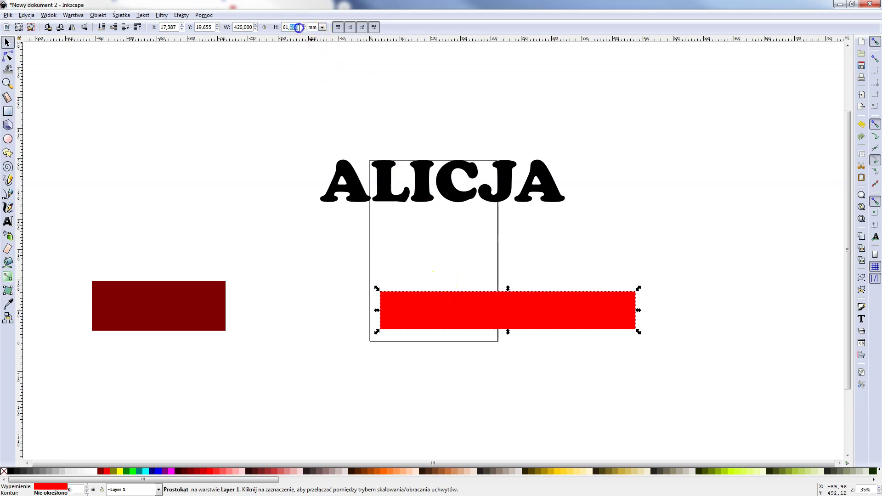
pyautogui.write('80')
pyautogui.press('Return')
pyautogui.moveTo(529, 312)
pyautogui.mouseDown()
pyautogui.moveTo(461, 190)
pyautogui.moveTo(460, 256)
pyautogui.moveTo(544, 295)
pyautogui.mouseUp()
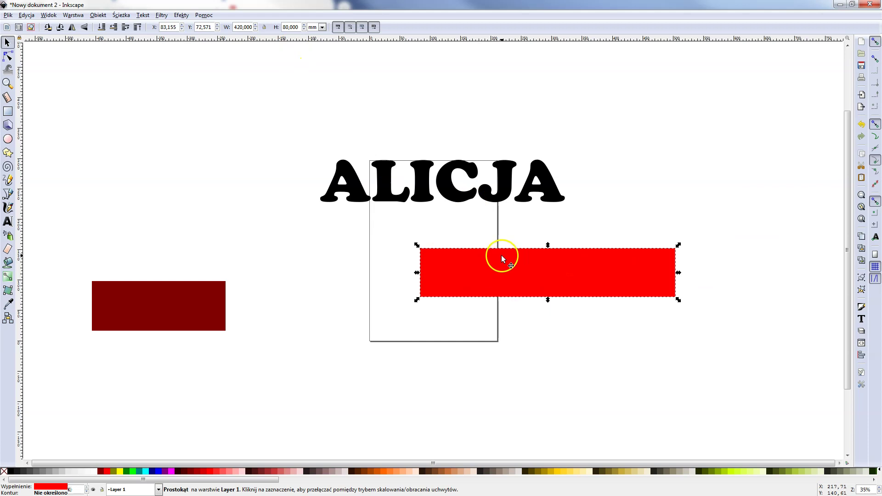
# Step: Resize the dark red rectangle to 440 × 100 mm
pyautogui.click(155, 303)
pyautogui.write('440')
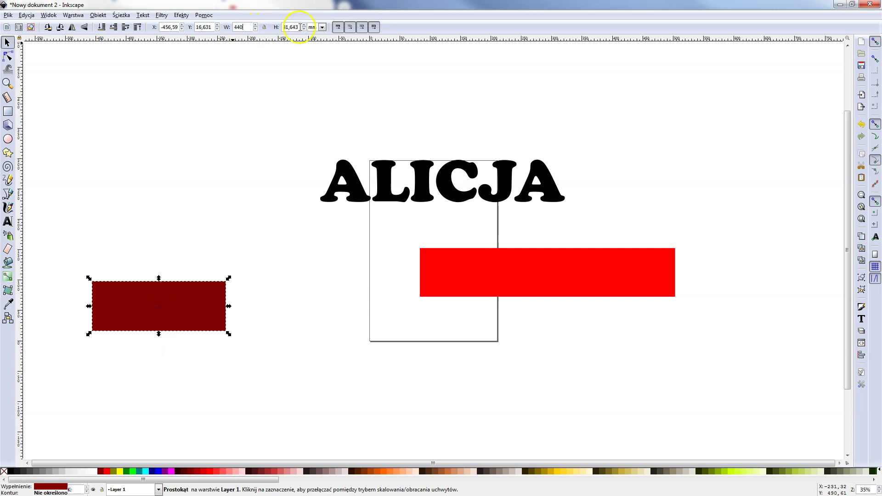
pyautogui.press('Tab')
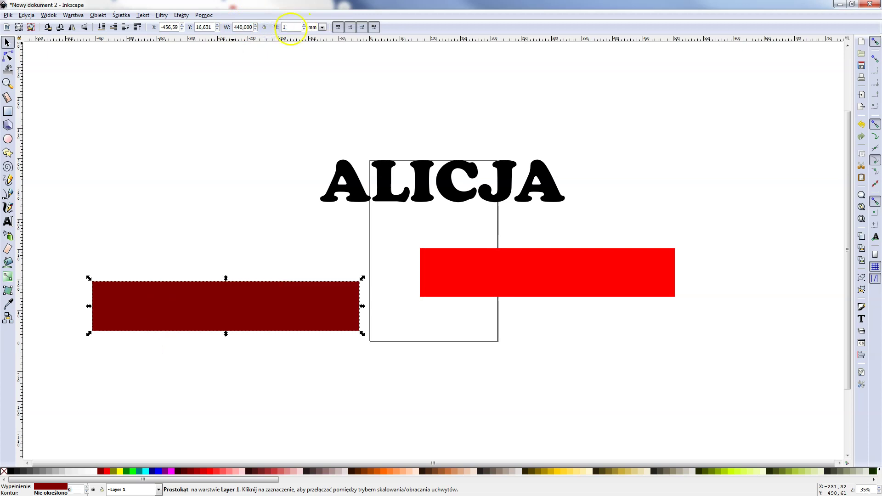
pyautogui.write('00,000')
pyautogui.press('Return')
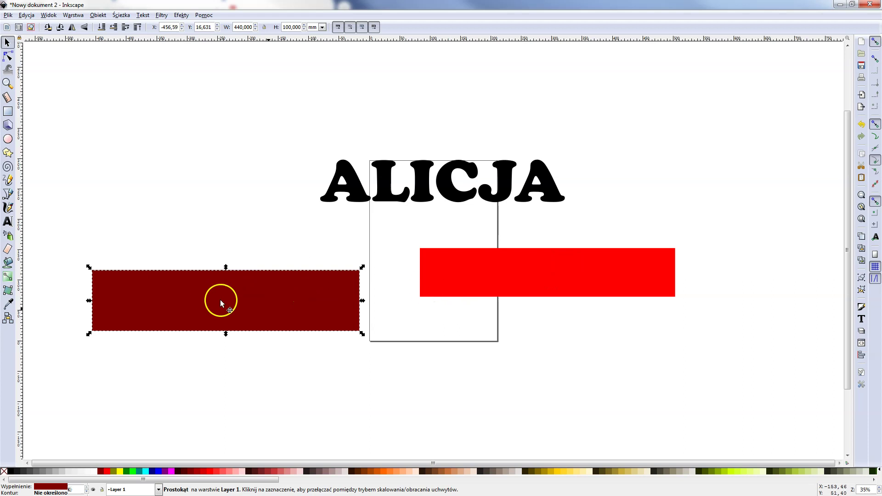
pyautogui.click(560, 324)
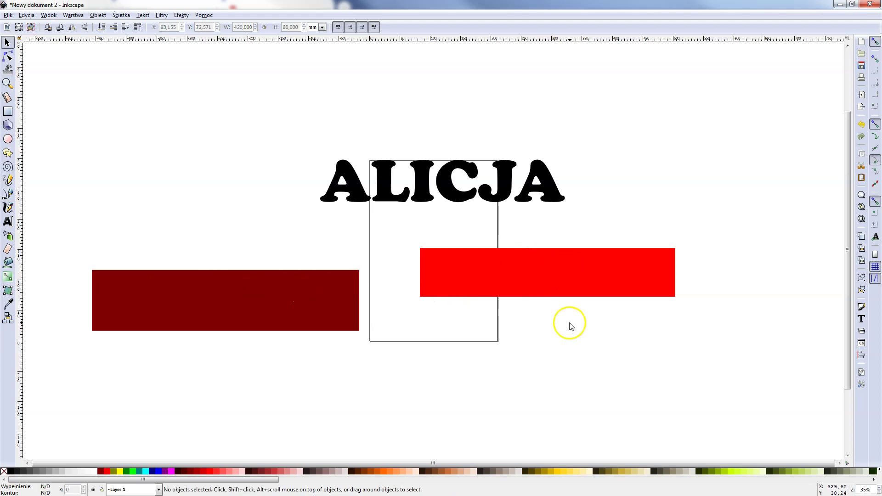
pyautogui.click(560, 275)
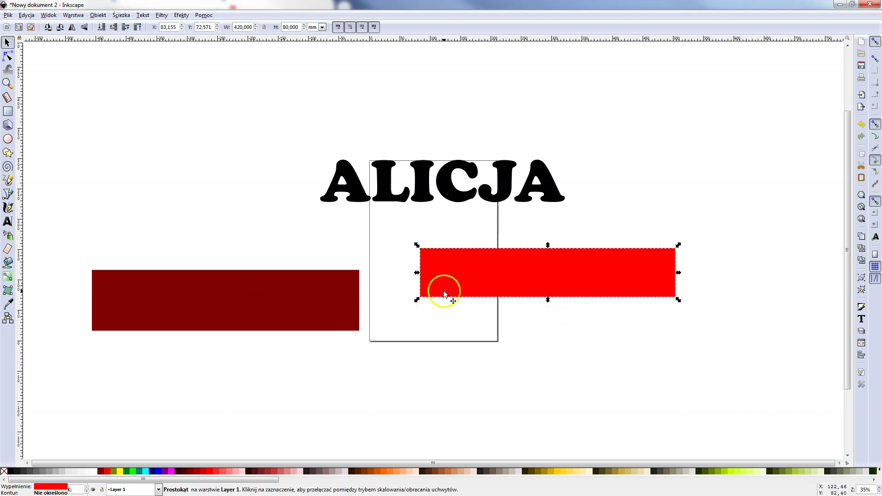
# Step: Centre both rectangles on each other vertically and horizontally with Align and Distribute
pyautogui.keyDown('shift'); pyautogui.click(210, 294); pyautogui.keyUp('shift')
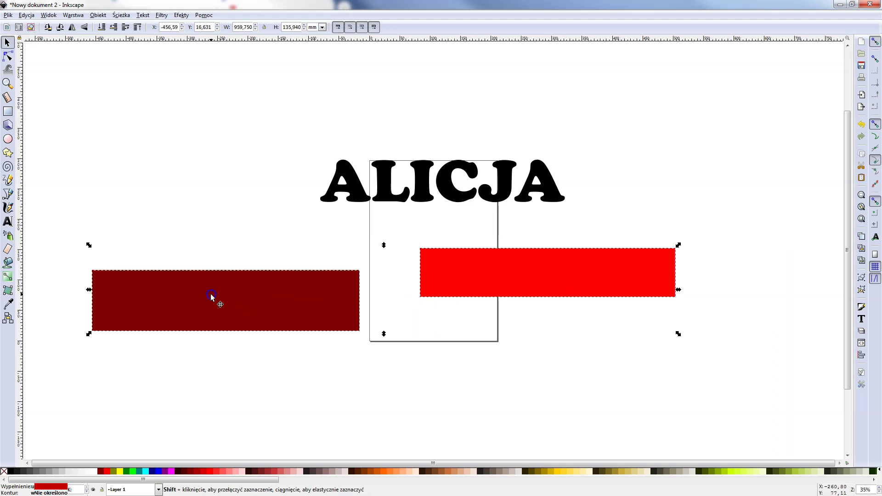
pyautogui.click(102, 18)
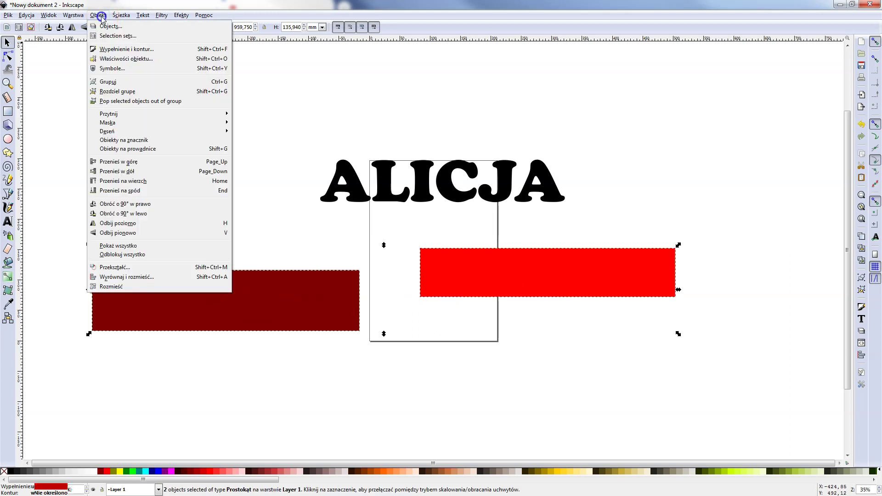
pyautogui.click(143, 277)
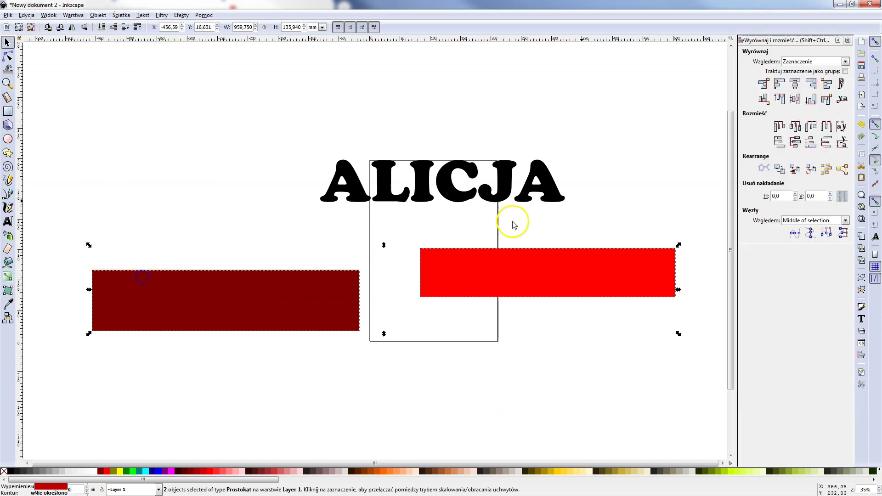
pyautogui.click(796, 84)
pyautogui.click(796, 100)
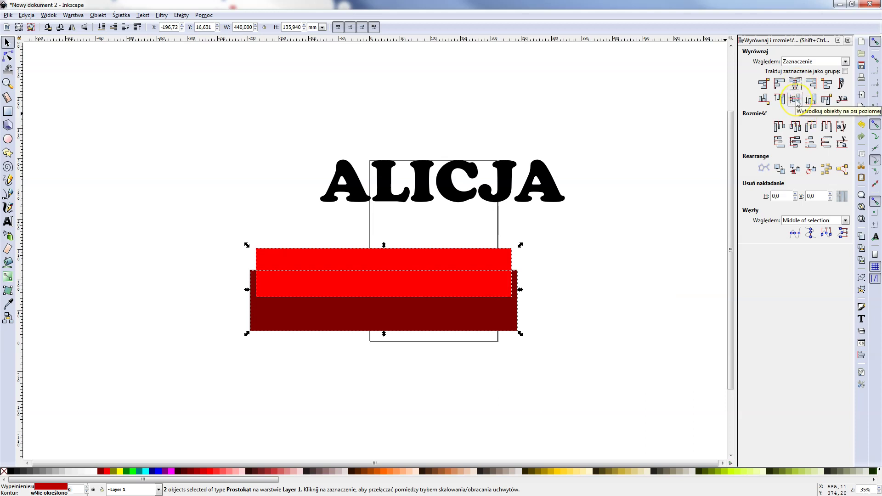
pyautogui.click(797, 100)
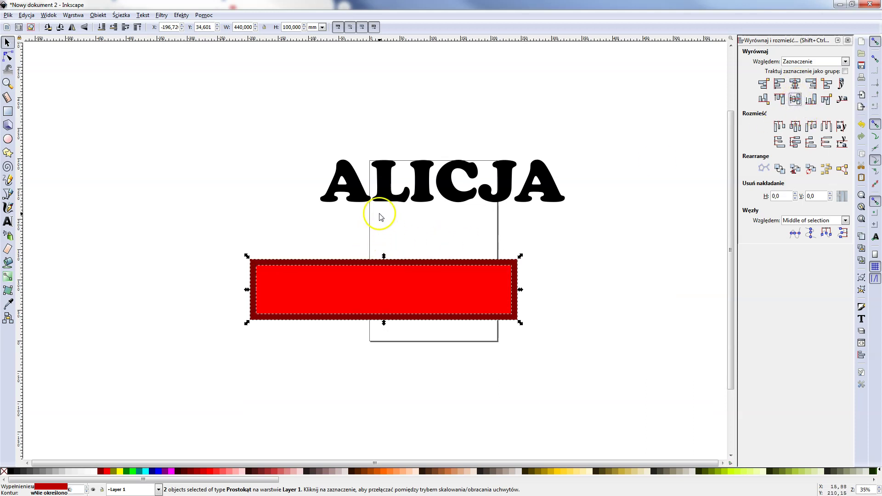
# Step: Apply Path > Exclusion to the rectangles to make a hollow frame, then move ALICJA into it
pyautogui.click(123, 15)
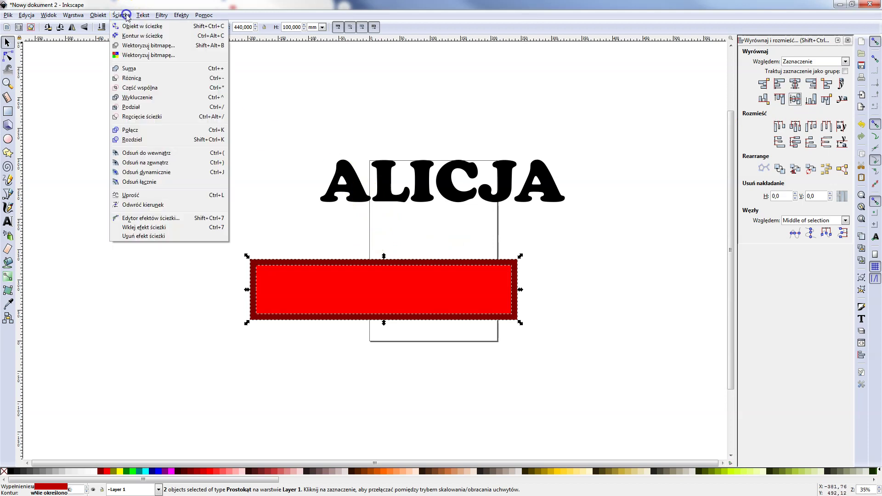
pyautogui.click(155, 97)
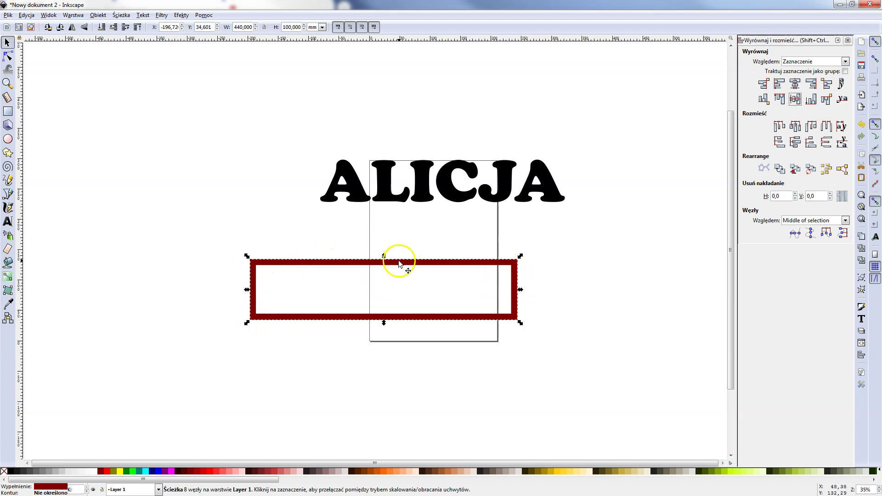
pyautogui.moveTo(426, 177); pyautogui.dragTo(369, 296)
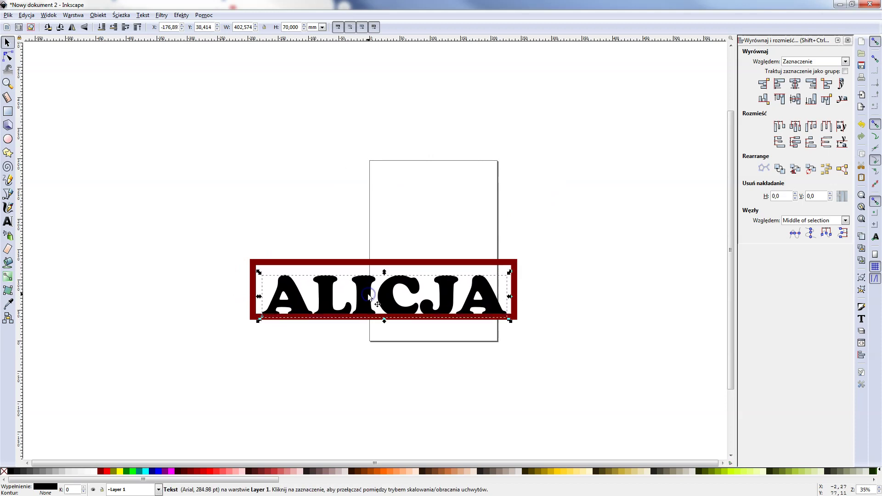
# Step: Zoom in and nudge ALICJA to sit neatly inside the dark red frame
pyautogui.click(397, 274)
pyautogui.keyDown('ctrl'); pyautogui.scroll(1, 354, 305); pyautogui.keyUp('ctrl')
pyautogui.moveTo(409, 301); pyautogui.dragTo(407, 295)
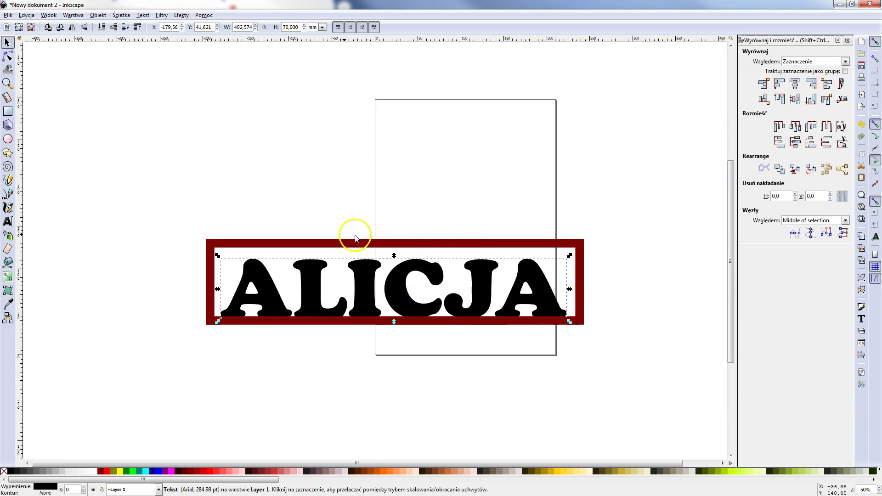
# Step: Convert ALICJA to paths and switch the view to Outline display mode
pyautogui.click(121, 15)
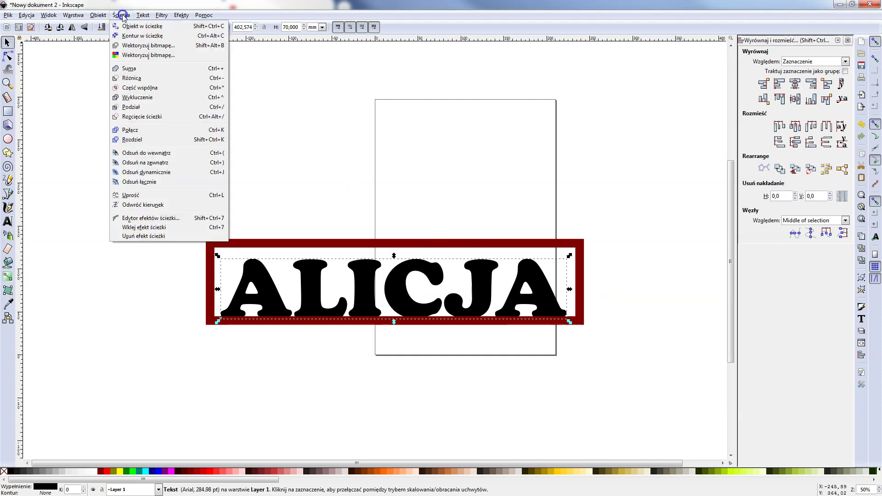
pyautogui.click(129, 35)
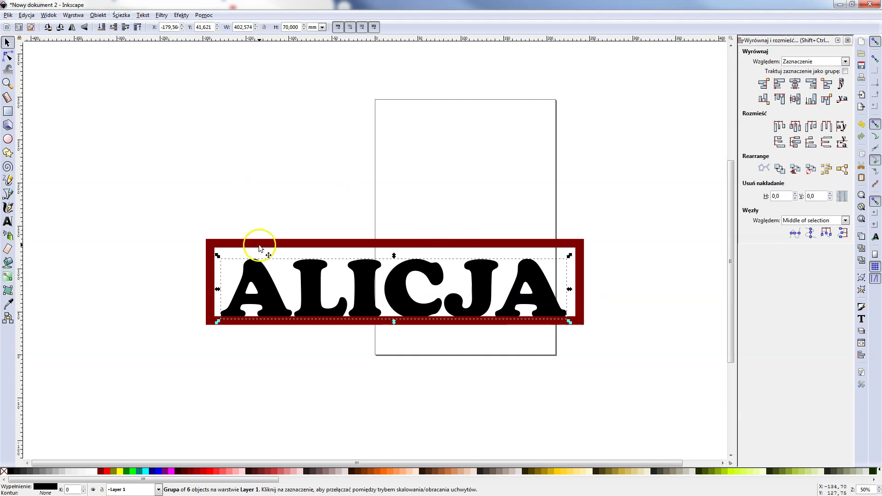
pyautogui.click(47, 15)
pyautogui.moveTo(71, 34)
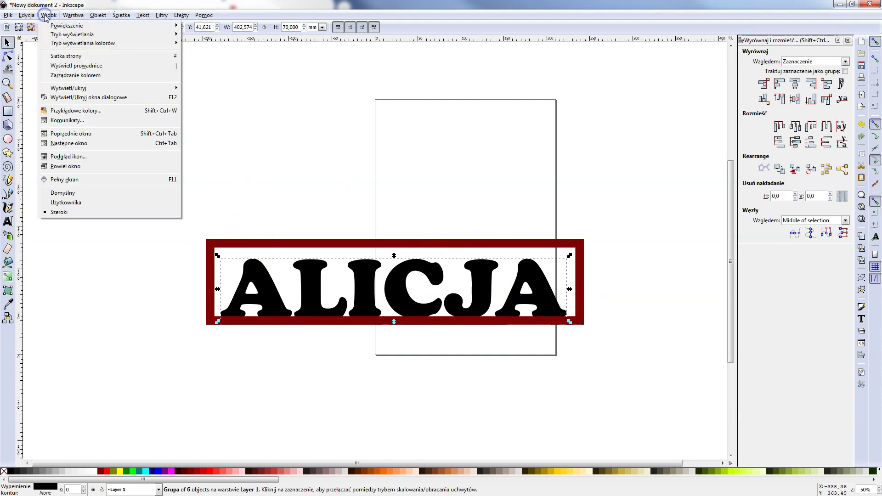
pyautogui.click(218, 64)
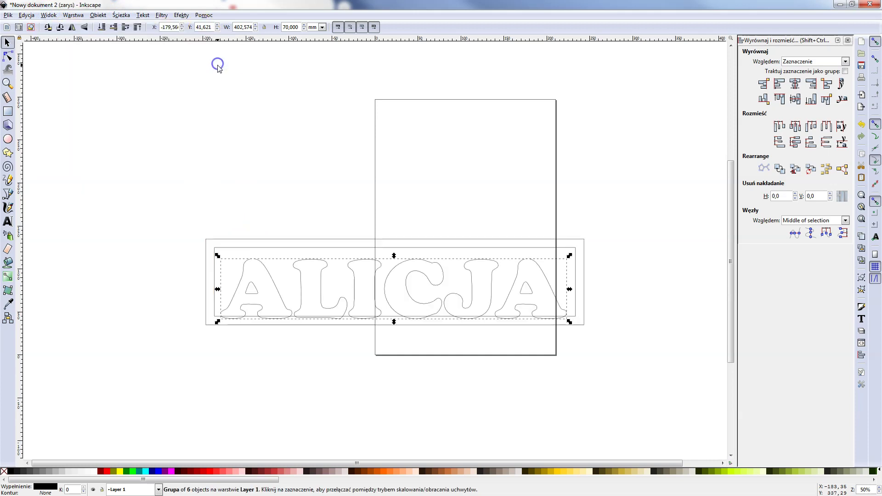
# Step: Reselect the ALICJA letter group and nudge it slightly down within the frame
pyautogui.click(519, 177)
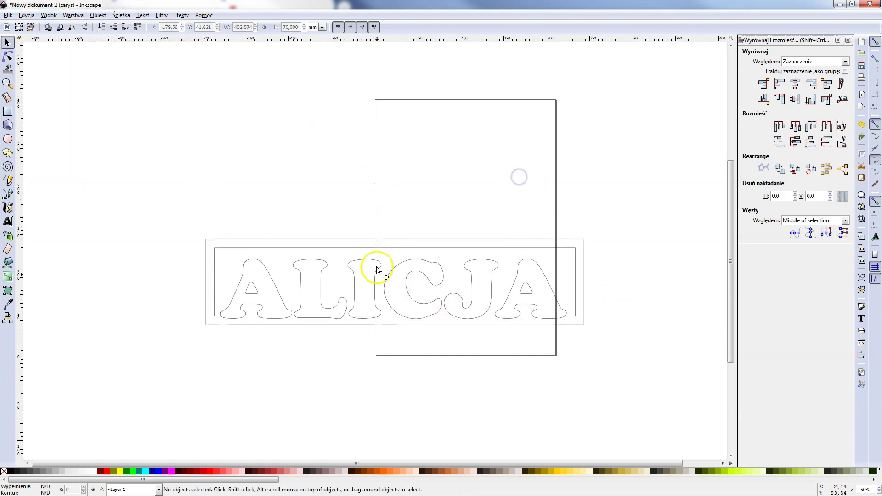
pyautogui.click(354, 288)
pyautogui.moveTo(355, 285); pyautogui.dragTo(357, 284)
pyautogui.hotkey('alt', 'Down')
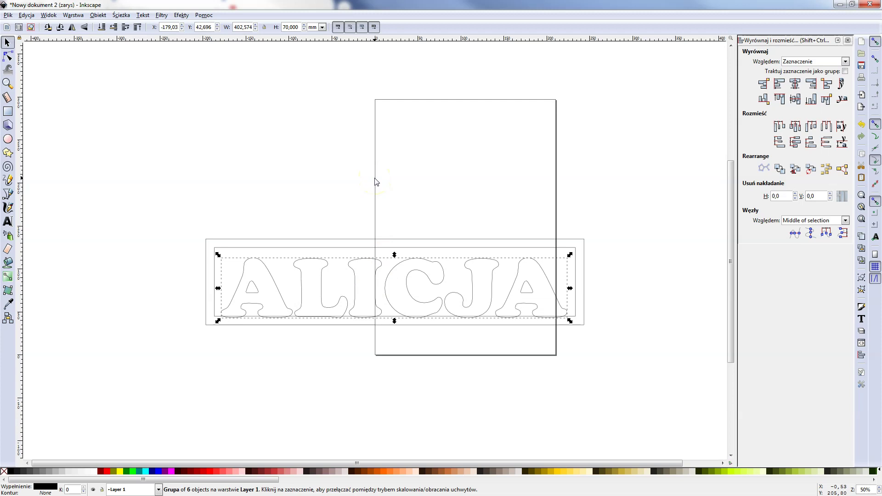
# Step: Select the ALICJA letters with the frame and centre them on the vertical axis
pyautogui.scroll(2, 297, 320)
pyautogui.scroll(1, 311, 310)
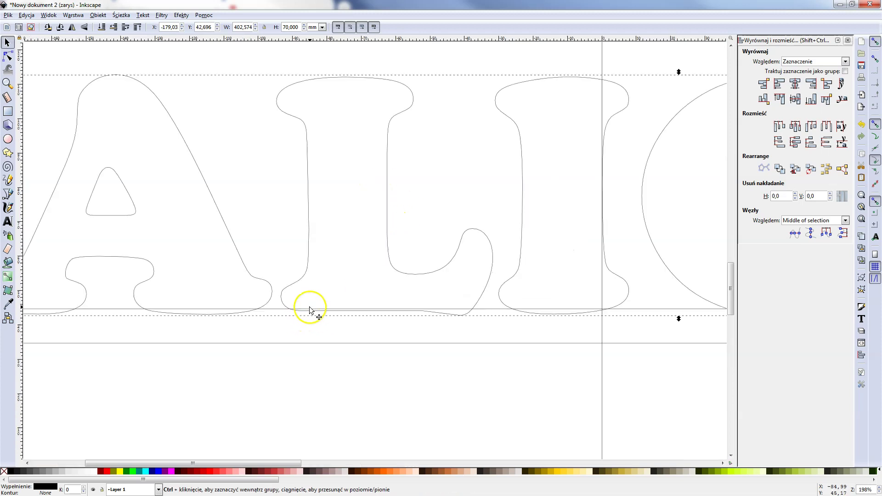
pyautogui.scroll(-2, 310, 310)
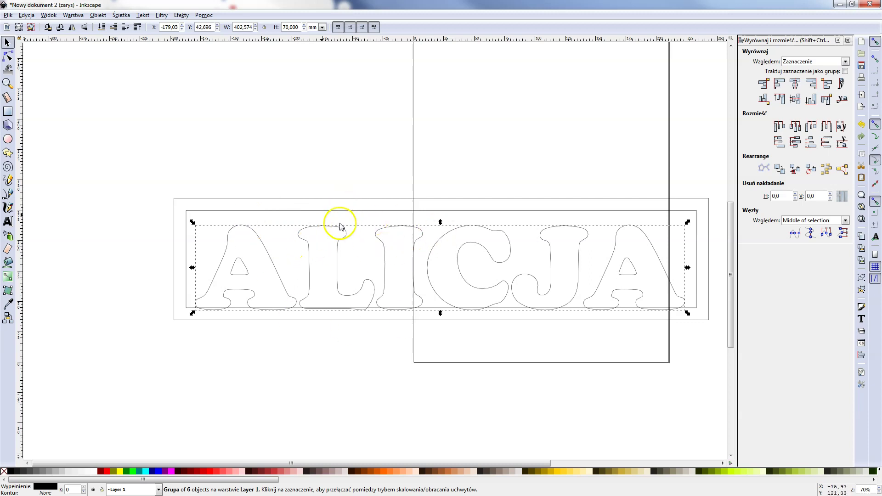
pyautogui.click(303, 197)
pyautogui.keyDown('shift'); pyautogui.click(305, 198); pyautogui.keyUp('shift')
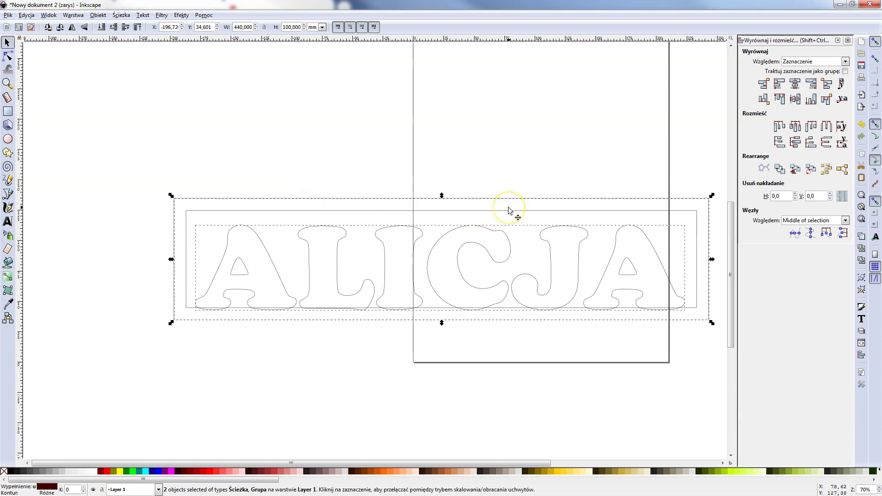
pyautogui.click(797, 84)
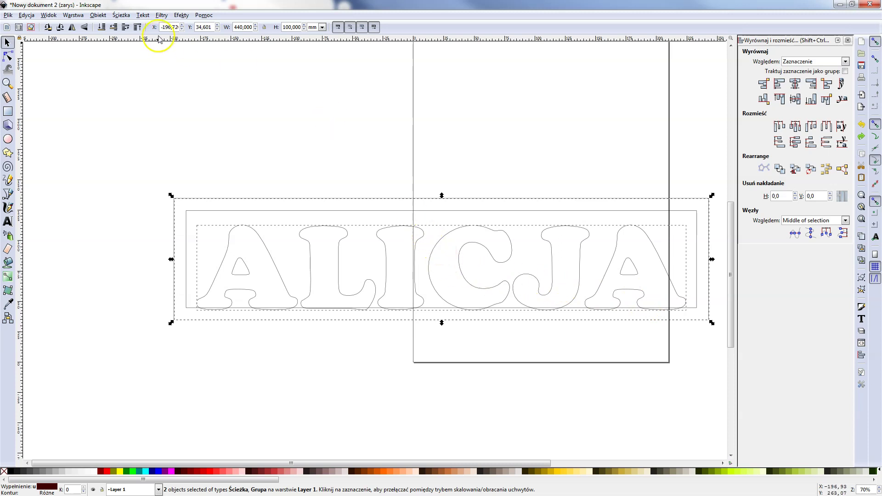
# Step: Try a union of the ALICJA letters with the frame, then reselect only the letter group
pyautogui.click(122, 15)
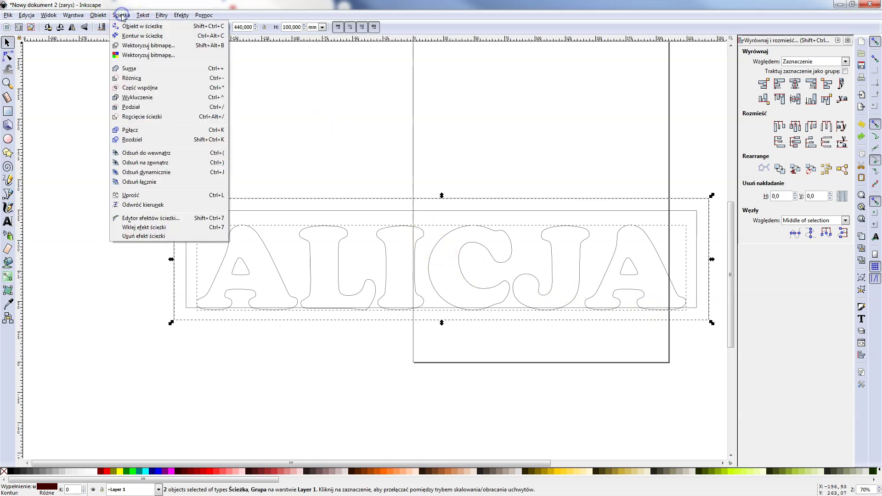
pyautogui.click(147, 74)
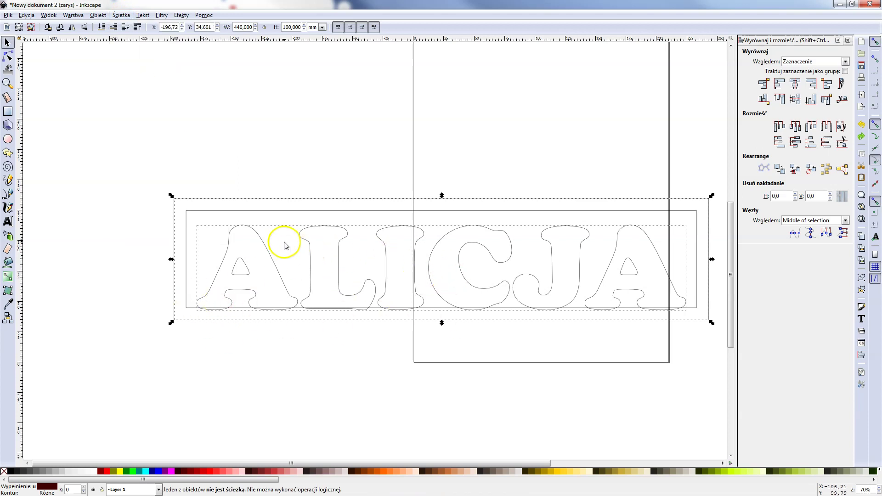
pyautogui.click(262, 240)
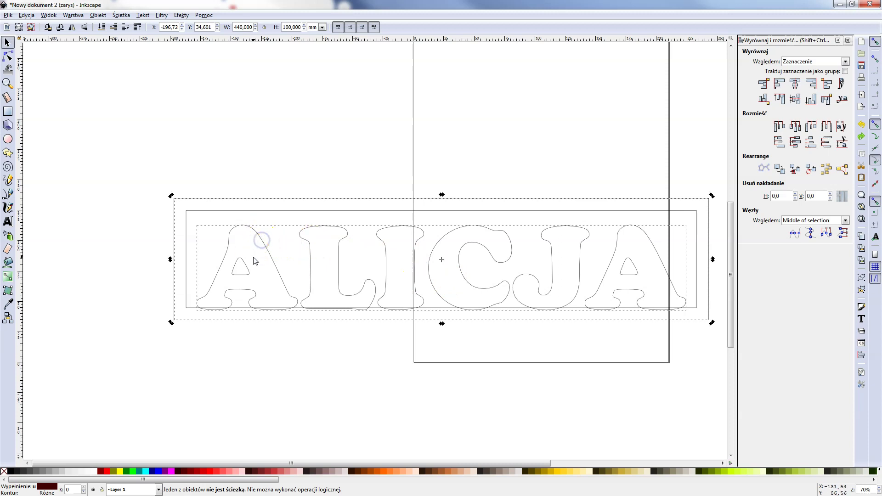
pyautogui.click(239, 153)
pyautogui.click(235, 228)
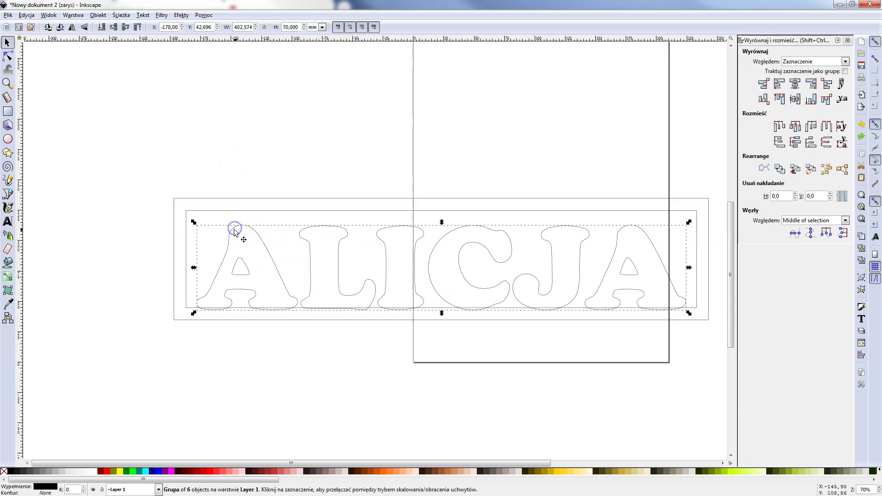
# Step: Try Ścieżka > Rozdziel on the lettering and inspect the letter A's nodes
pyautogui.click(122, 15)
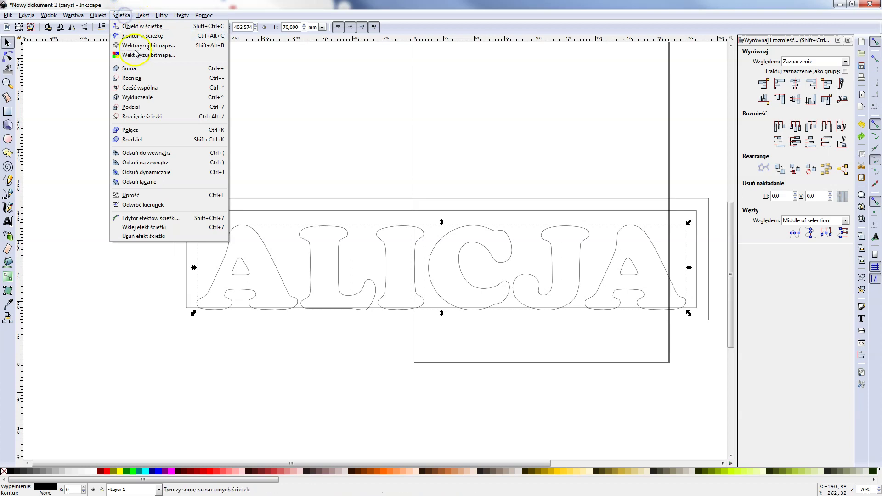
pyautogui.click(145, 140)
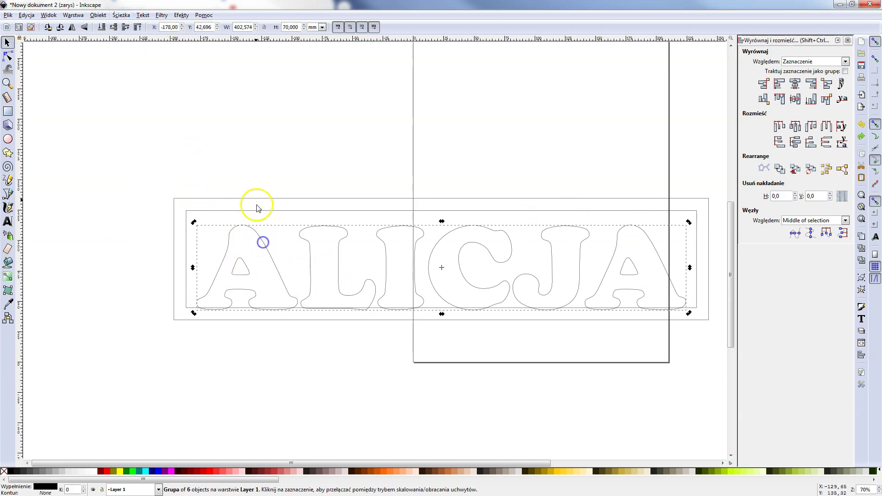
pyautogui.click(242, 144)
pyautogui.click(268, 249)
pyautogui.click(92, 106)
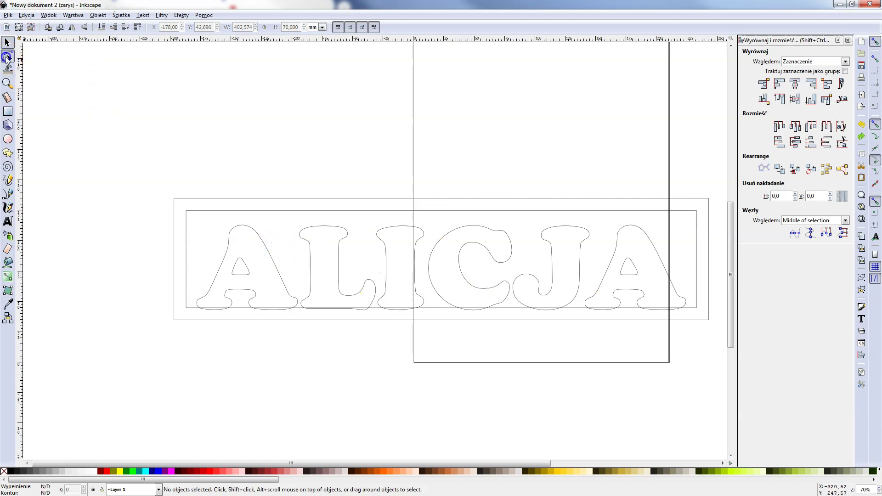
pyautogui.click(8, 57)
pyautogui.click(229, 238)
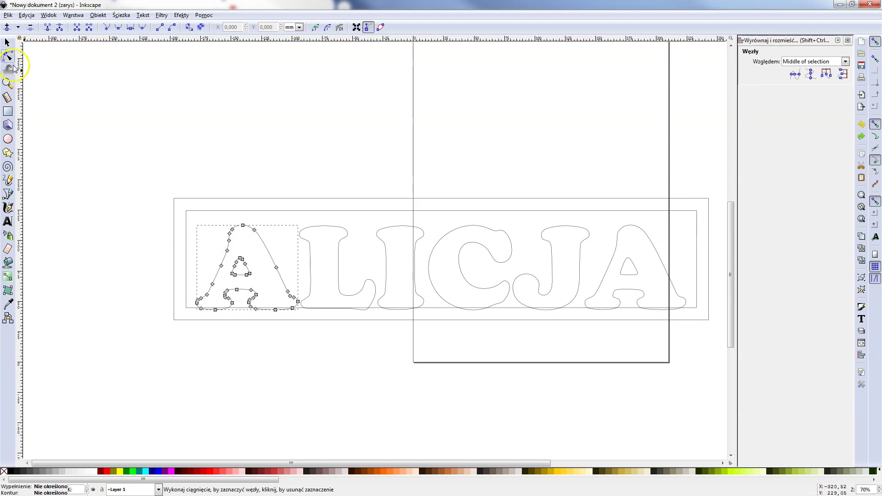
pyautogui.click(6, 43)
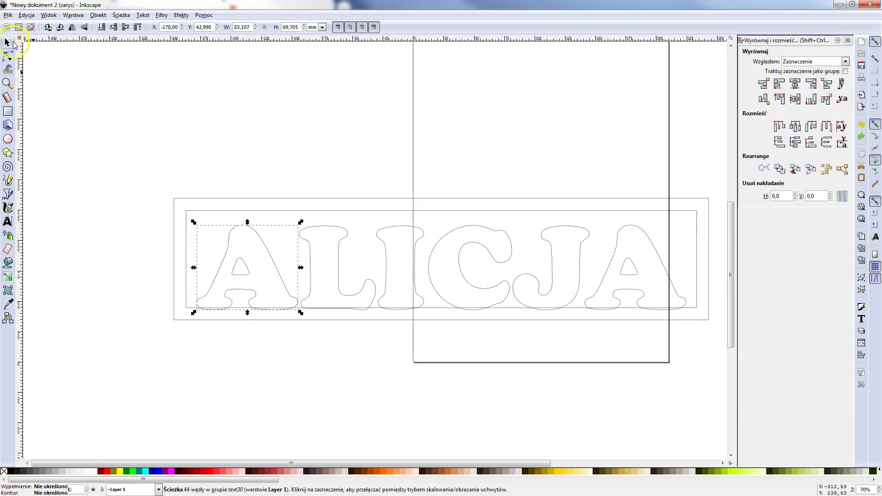
# Step: Enter the ALICJA group and select the letters L, I, C, J and A individually
pyautogui.click(317, 225)
pyautogui.doubleClick(236, 228)
pyautogui.click(318, 227)
pyautogui.click(407, 231)
pyautogui.click(472, 226)
pyautogui.click(556, 232)
pyautogui.click(634, 226)
# Step: Select the first A alone and inspect its nodes
pyautogui.click(273, 116)
pyautogui.doubleClick(244, 226)
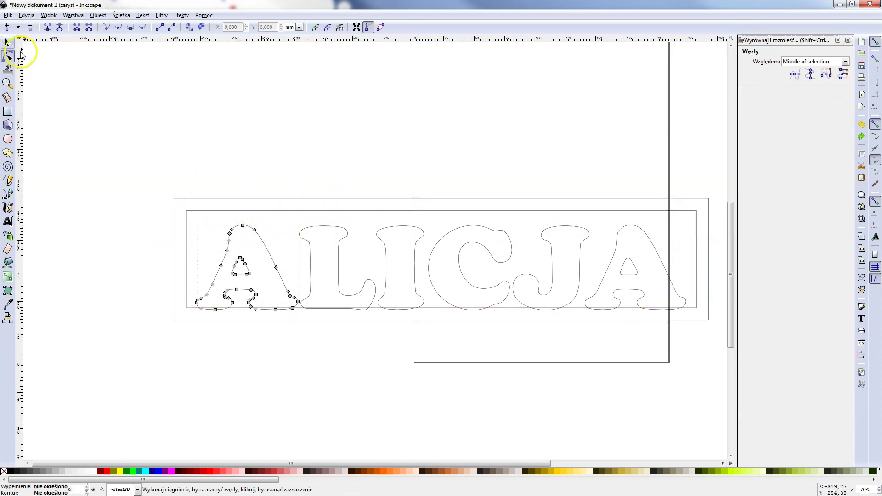
pyautogui.click(7, 42)
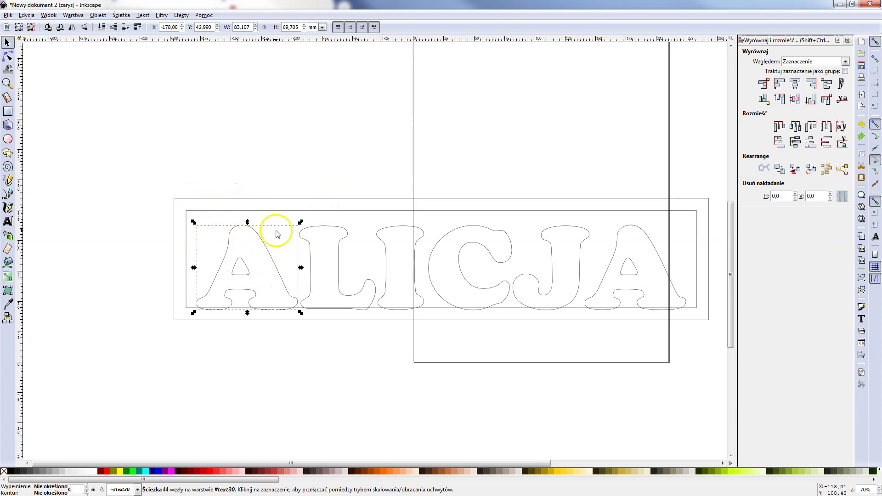
# Step: Unite the first A, the L and the I with the rectangular frame using Ścieżka > Suma
pyautogui.keyDown('shift'); pyautogui.click(247, 199); pyautogui.keyUp('shift')
pyautogui.click(120, 15)
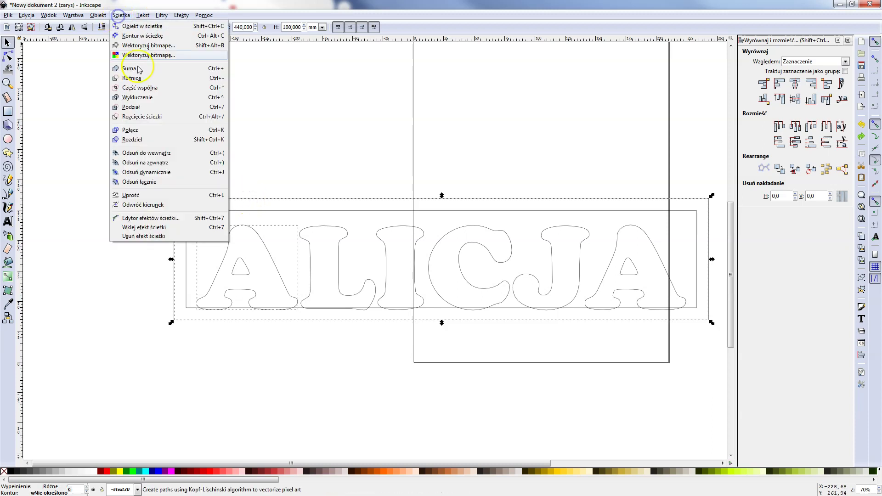
pyautogui.click(136, 69)
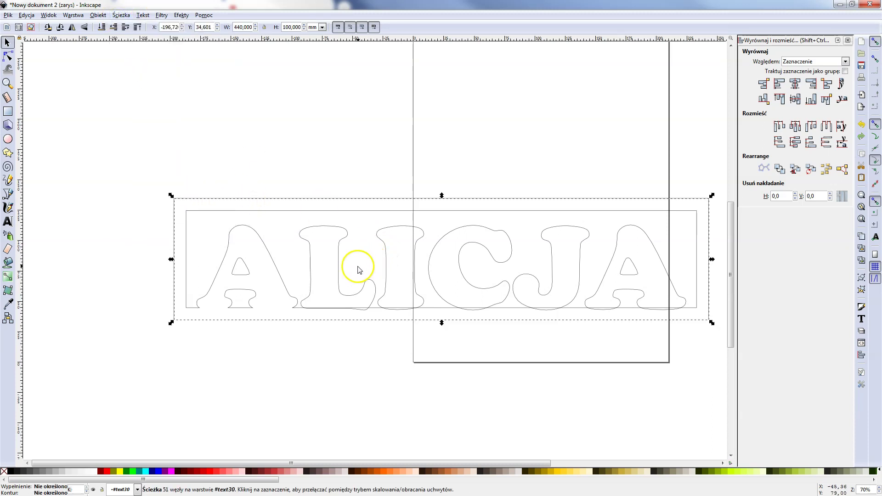
pyautogui.click(339, 262)
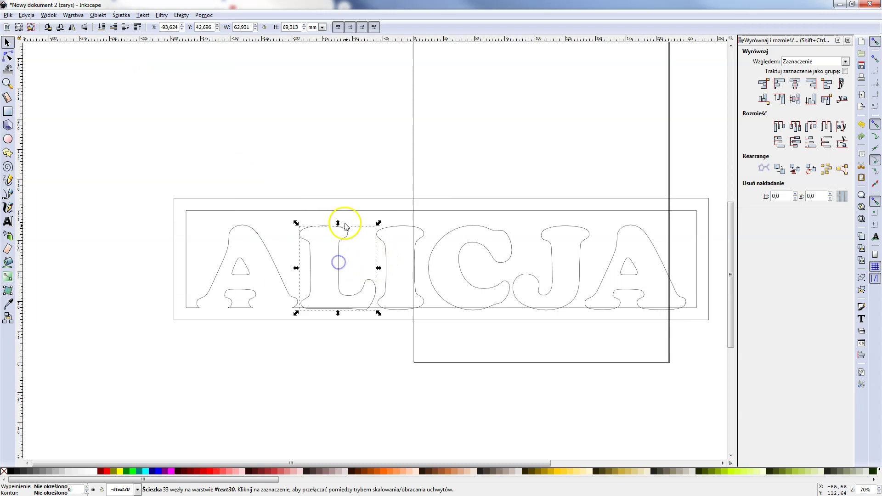
pyautogui.keyDown('shift'); pyautogui.click(258, 212); pyautogui.keyUp('shift')
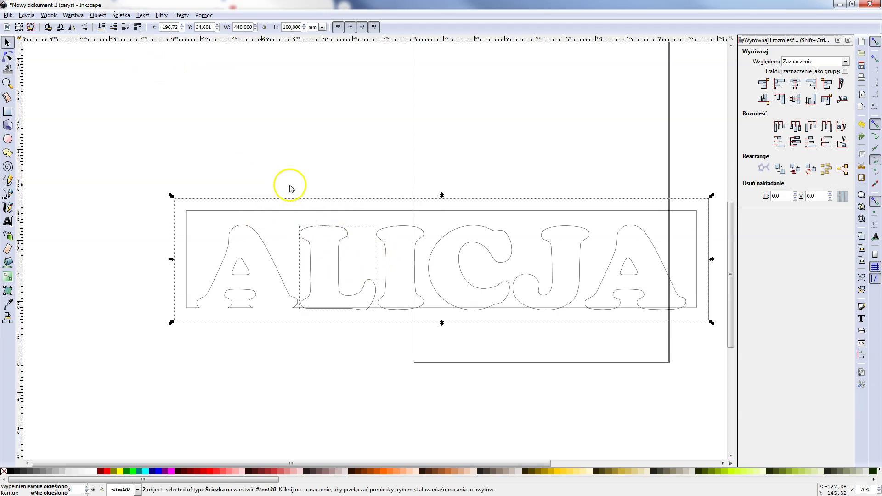
pyautogui.click(121, 14)
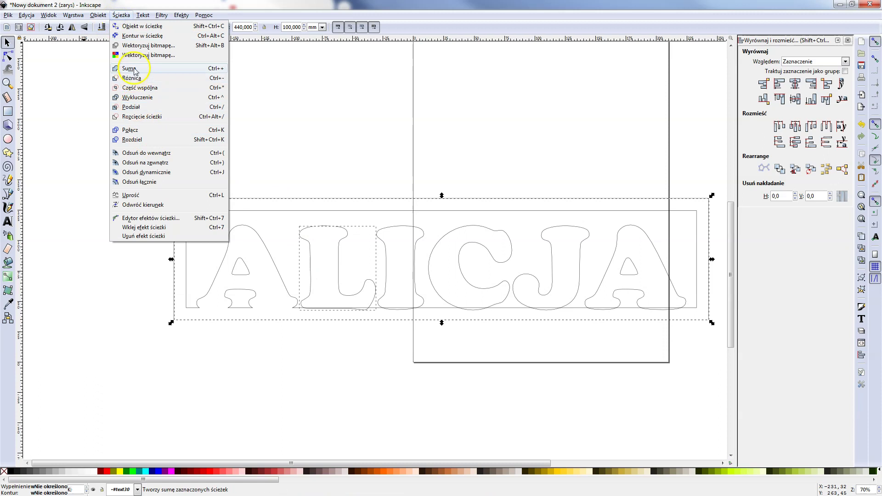
pyautogui.click(133, 67)
pyautogui.click(378, 228)
pyautogui.keyDown('shift'); pyautogui.click(350, 211); pyautogui.keyUp('shift')
pyautogui.click(121, 15)
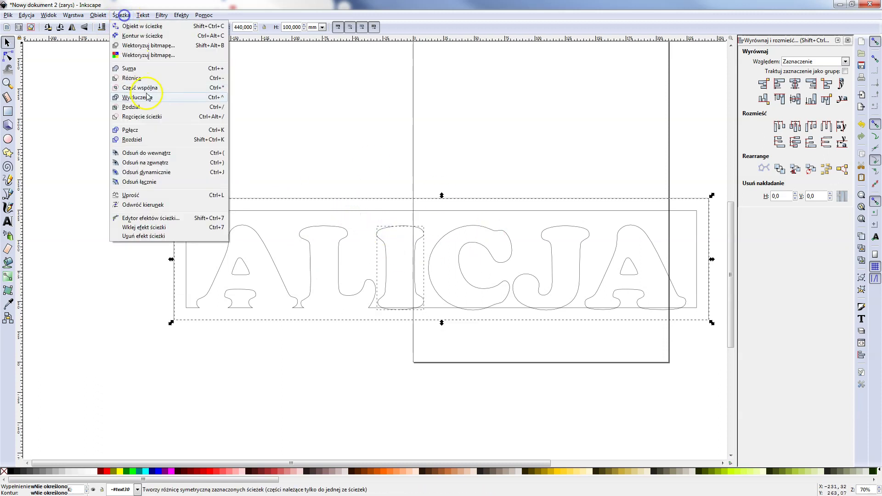
pyautogui.click(137, 67)
# Step: Unite the C, the J and the last A with the frame, completing the 220-node path
pyautogui.click(452, 231)
pyautogui.keyDown('shift'); pyautogui.click(357, 211); pyautogui.keyUp('shift')
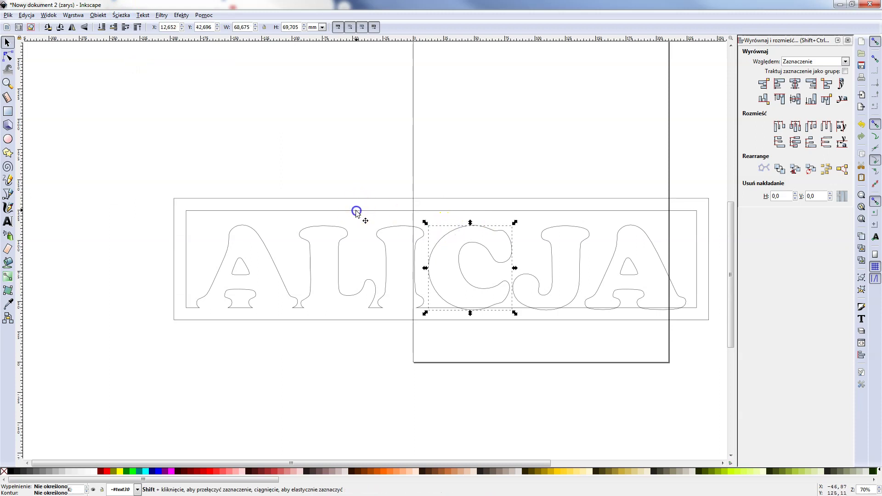
pyautogui.click(124, 15)
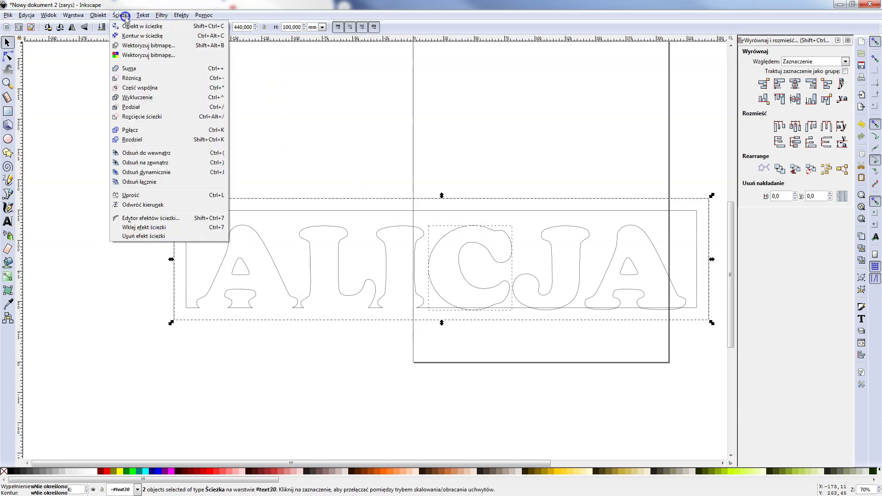
pyautogui.click(140, 69)
pyautogui.click(547, 229)
pyautogui.keyDown('shift'); pyautogui.click(433, 211); pyautogui.keyUp('shift')
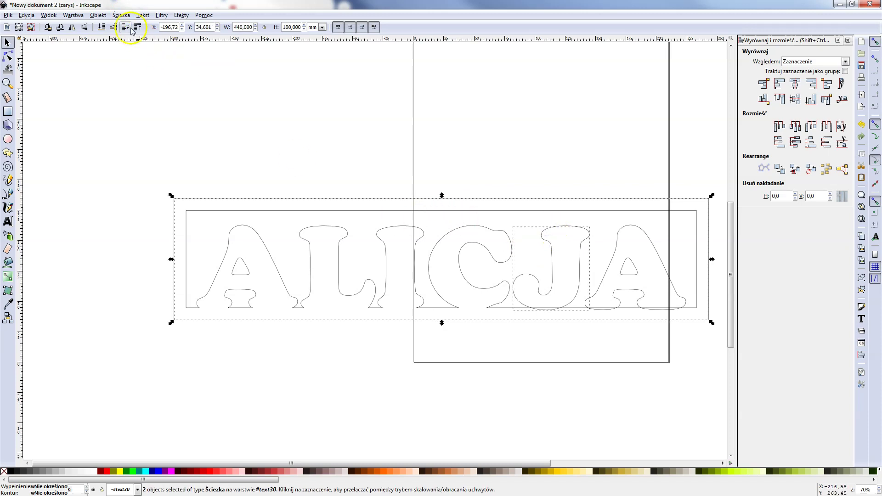
pyautogui.click(122, 15)
pyautogui.click(137, 68)
pyautogui.click(635, 227)
pyautogui.keyDown('shift'); pyautogui.click(524, 211); pyautogui.keyUp('shift')
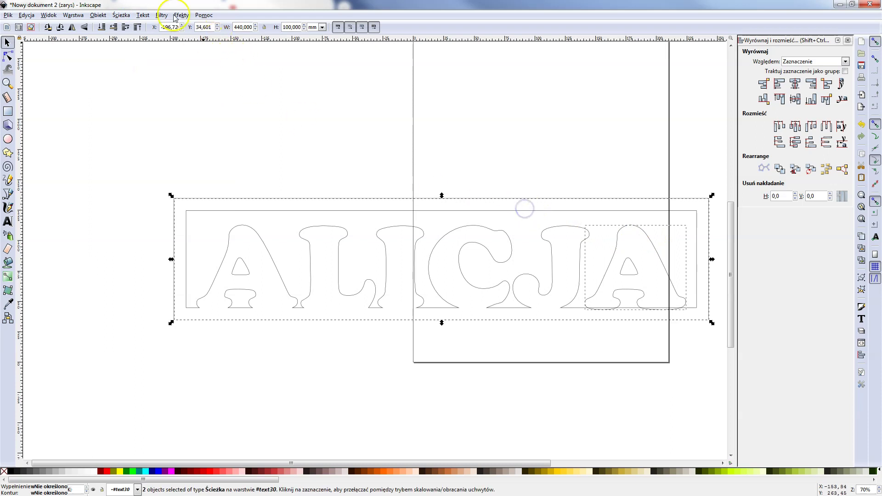
pyautogui.click(122, 19)
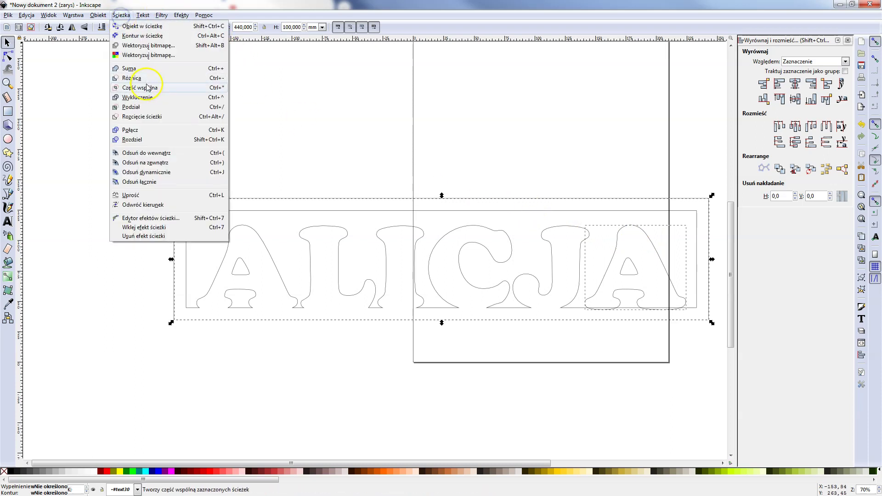
pyautogui.click(137, 69)
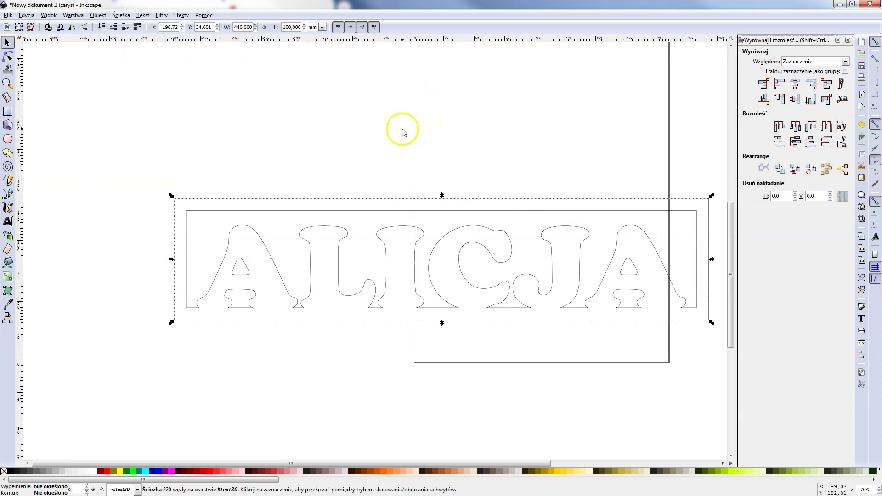
pyautogui.click(315, 121)
pyautogui.scroll(-2, 398, 184)
# Step: Zoom out to 25% and drag the 440 × 100 mm ALICJA path onto the page's lower part
pyautogui.scroll(1, 398, 186)
pyautogui.moveTo(528, 179)
pyautogui.mouseDown()
pyautogui.moveTo(492, 148)
pyautogui.moveTo(498, 187)
pyautogui.moveTo(352, 184)
pyautogui.mouseUp()
pyautogui.scroll(-3, 498, 187)
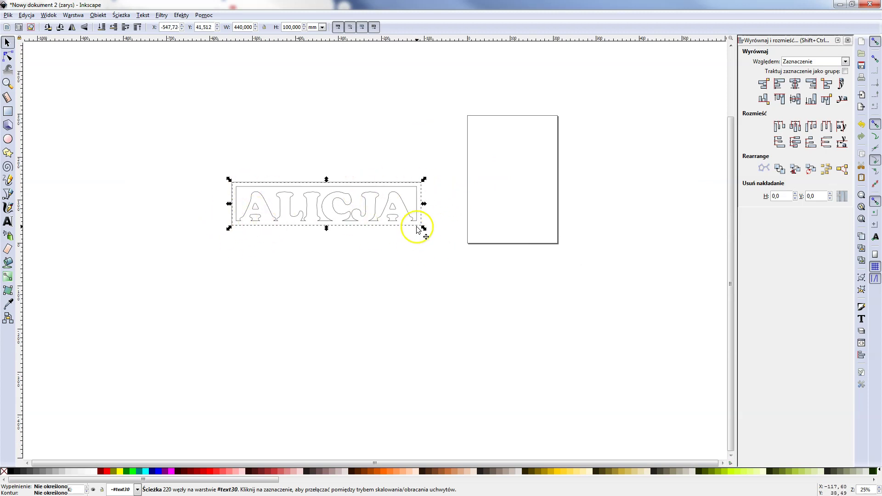
pyautogui.scroll(1, 338, 230)
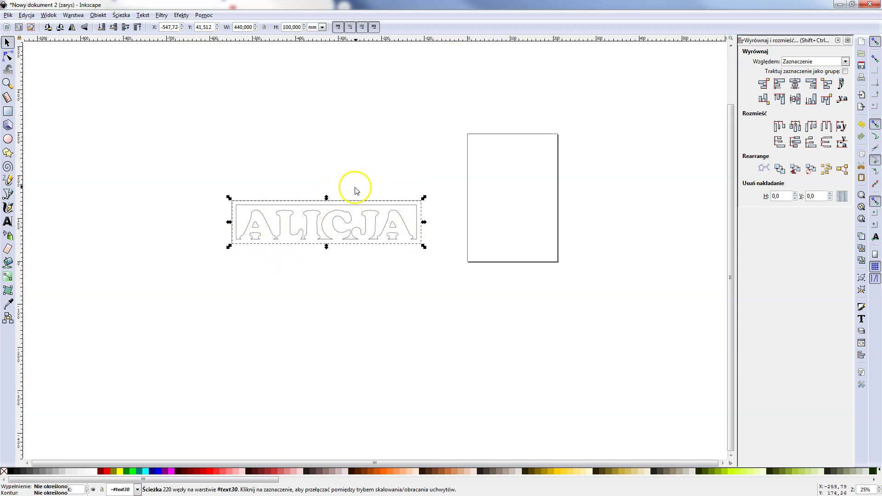
pyautogui.moveTo(355, 199); pyautogui.dragTo(594, 214)
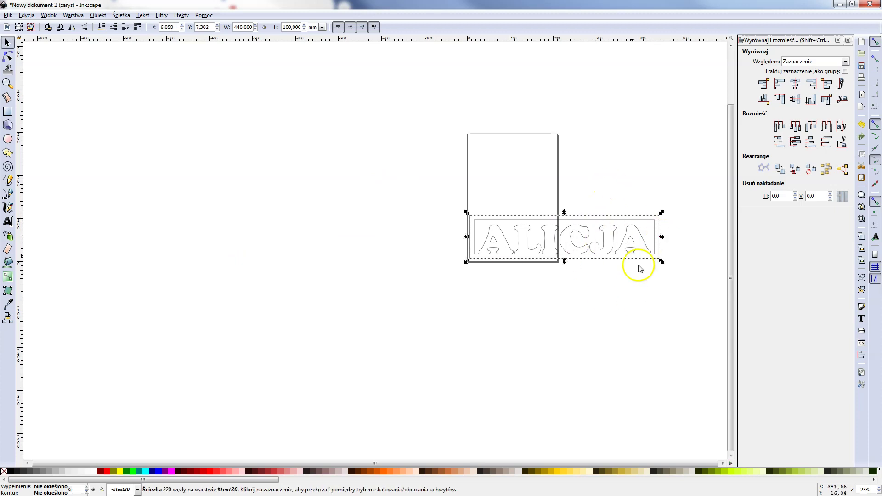